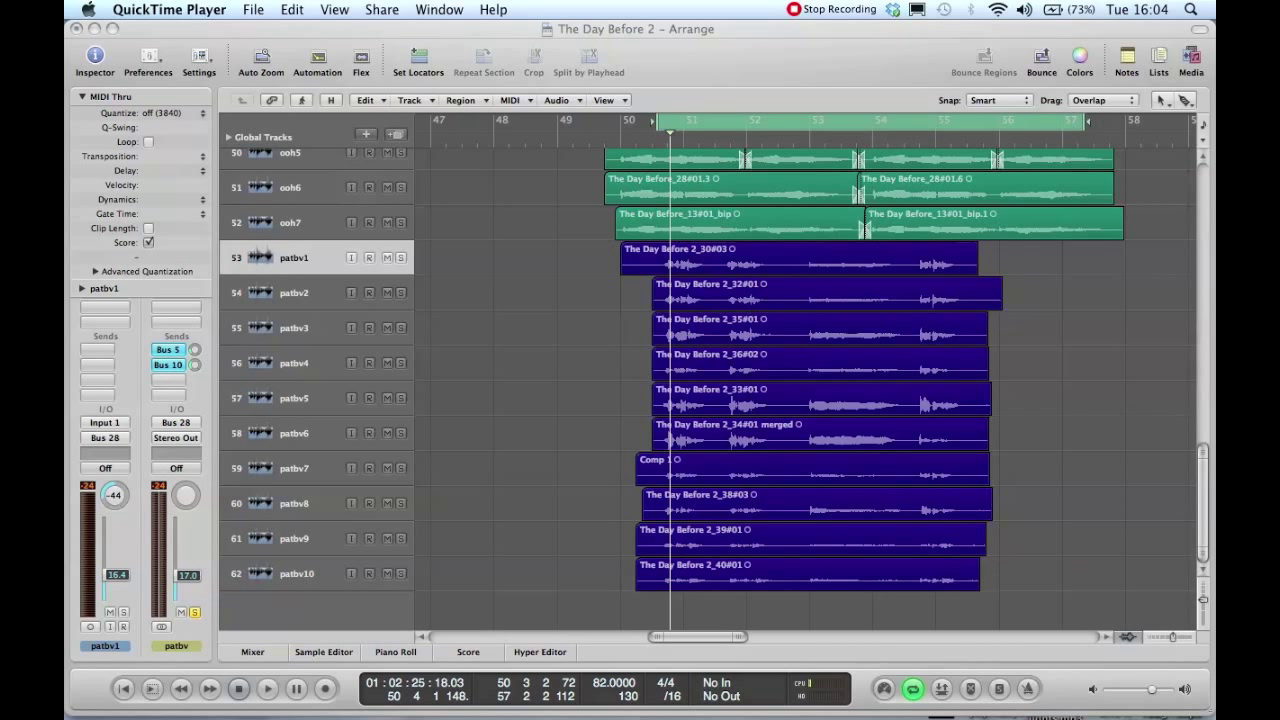
Play back the opening of the patbv1 to patbv10 backing vocals to hear the noise between phrases
click(513, 295)
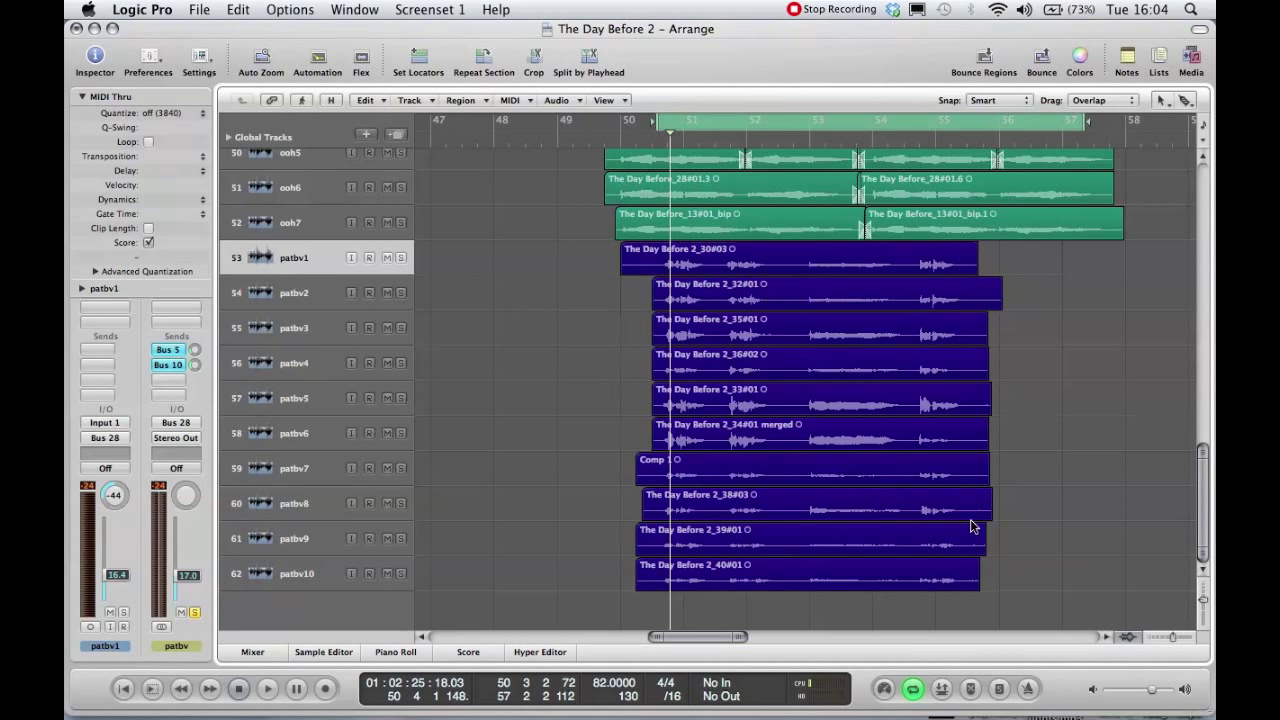
click(1185, 636)
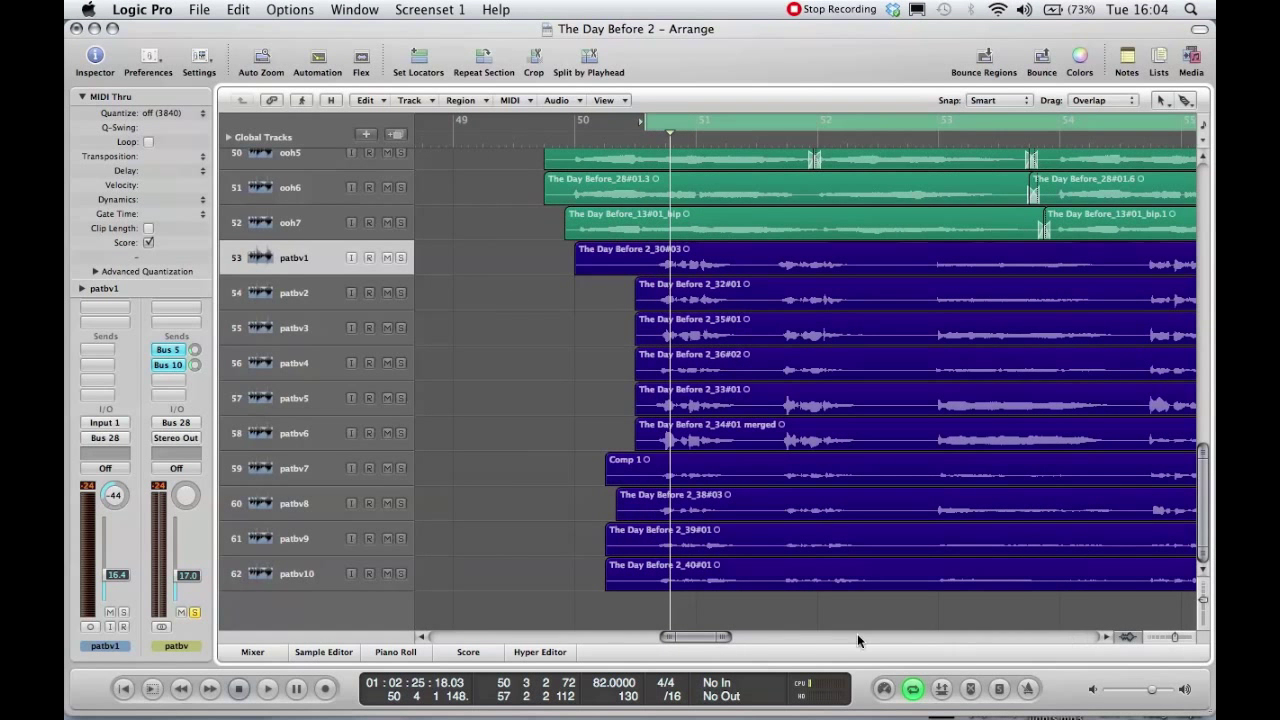
drag(691, 640, 695, 639)
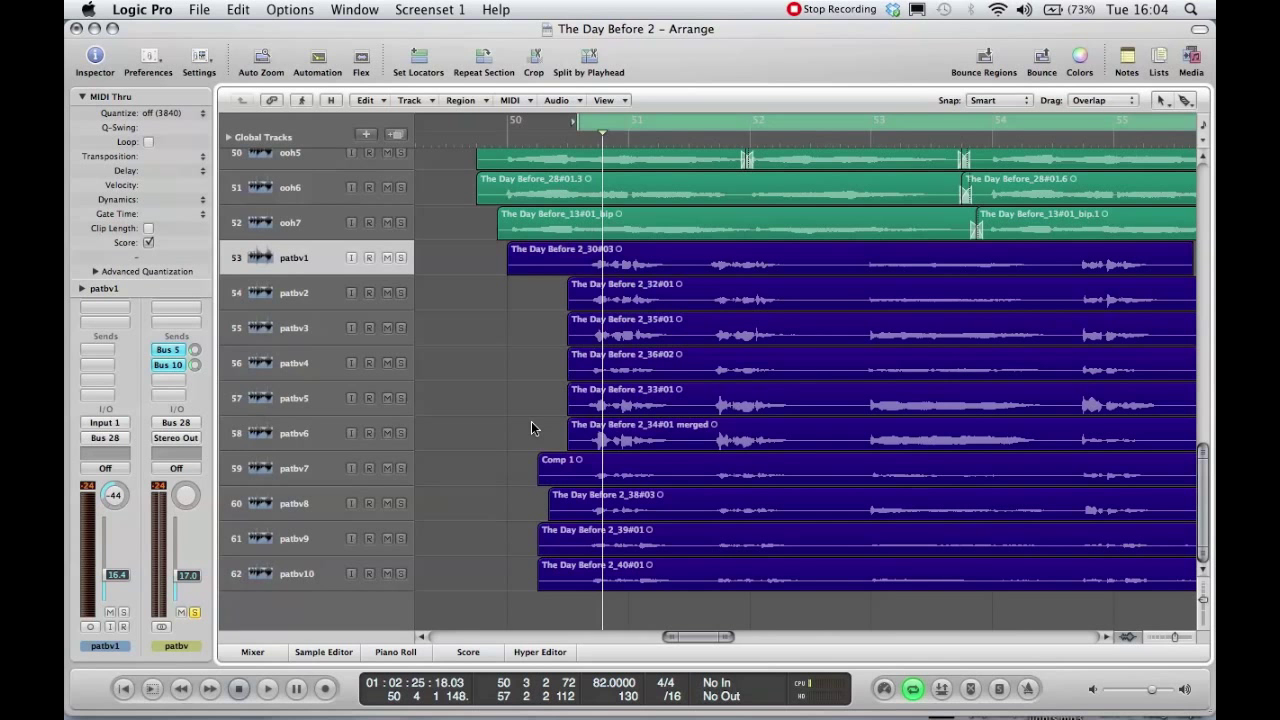
key(space)
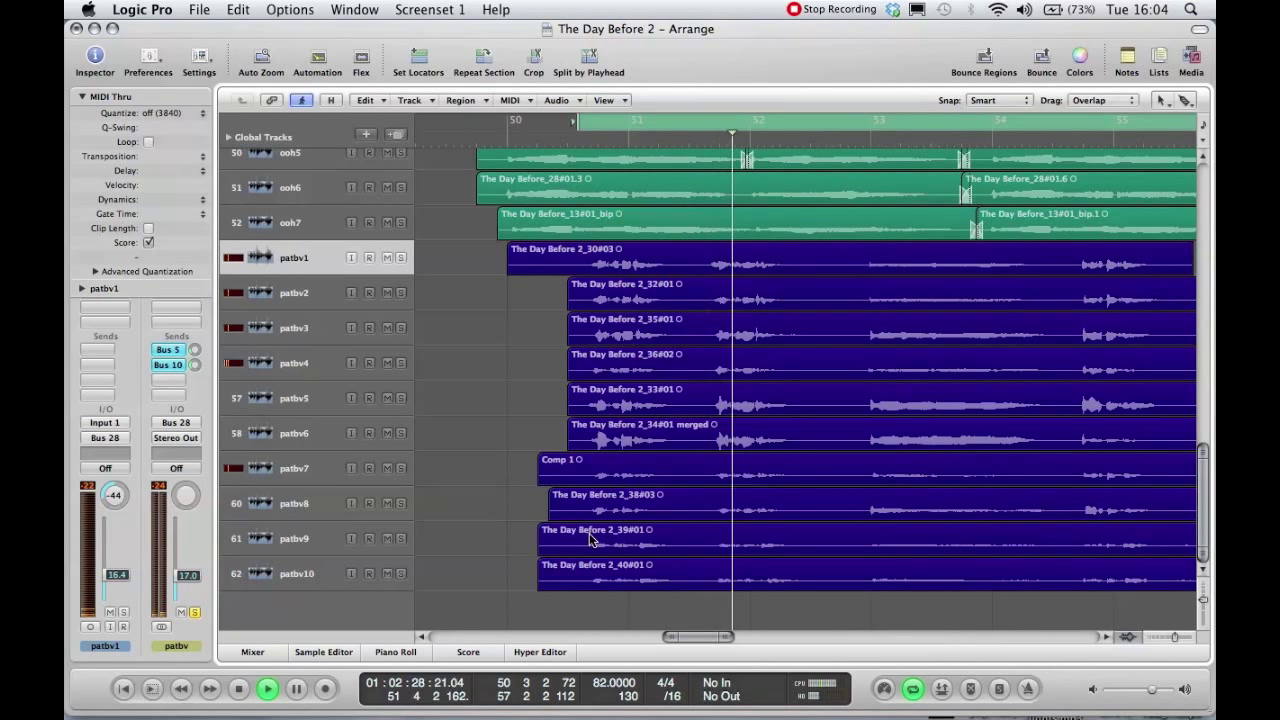
key(space)
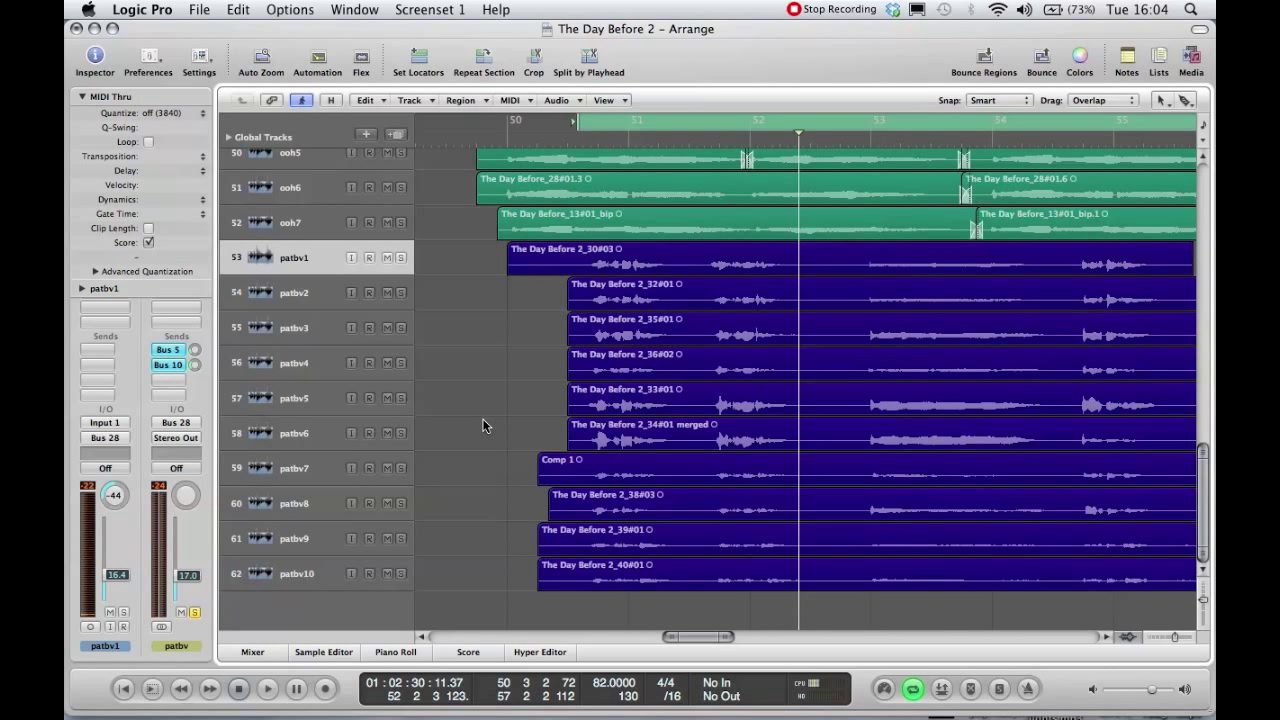
Assign the Marquee Tool as the secondary tool and set snapping to Samples
click(1165, 640)
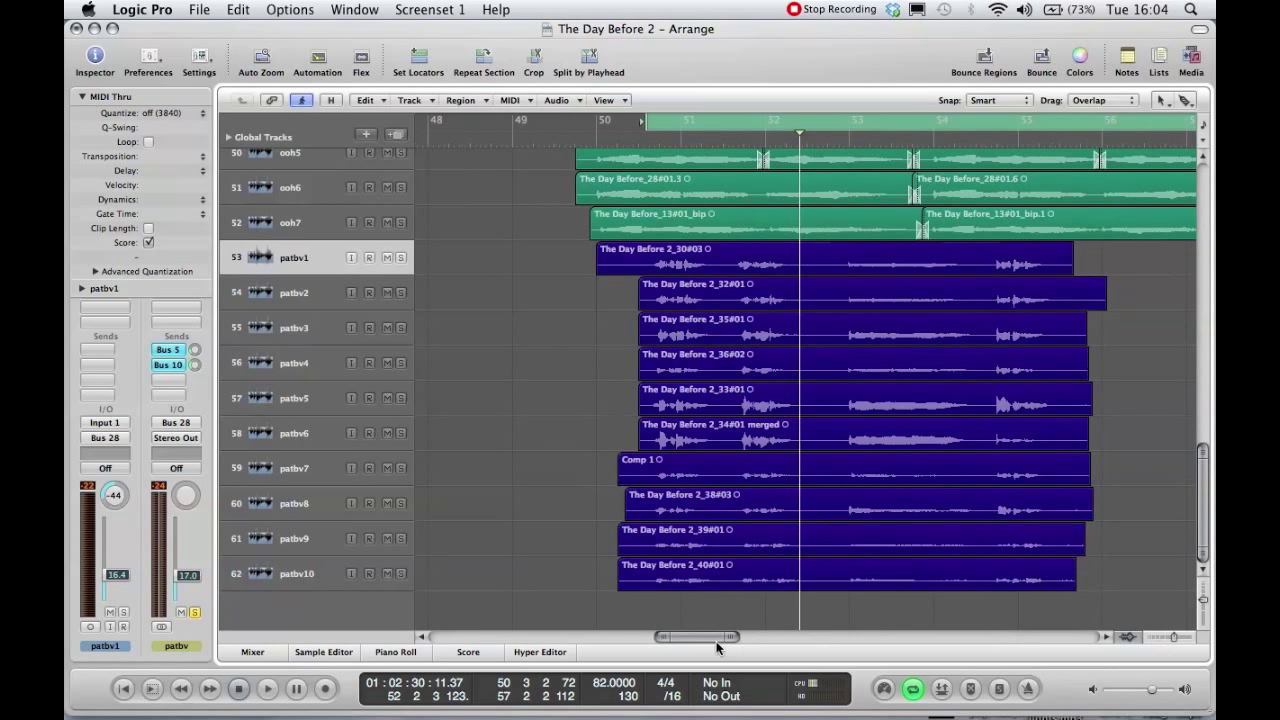
drag(707, 635, 712, 634)
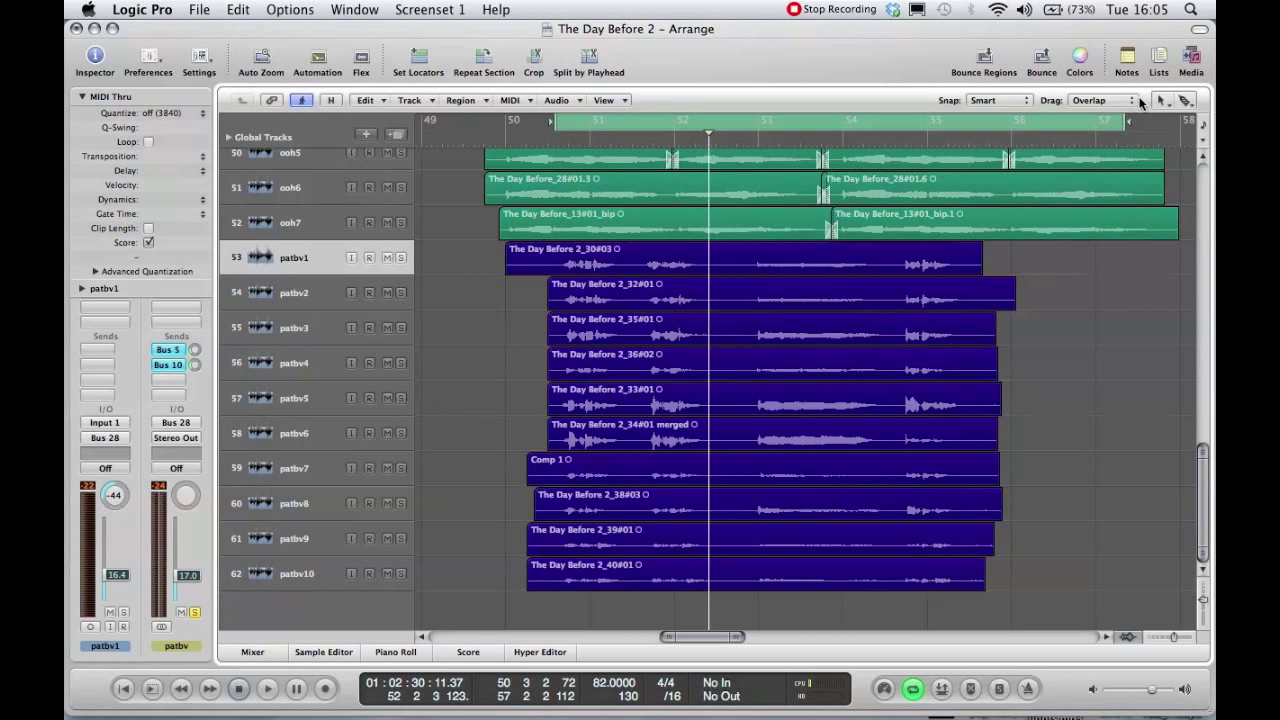
click(1185, 101)
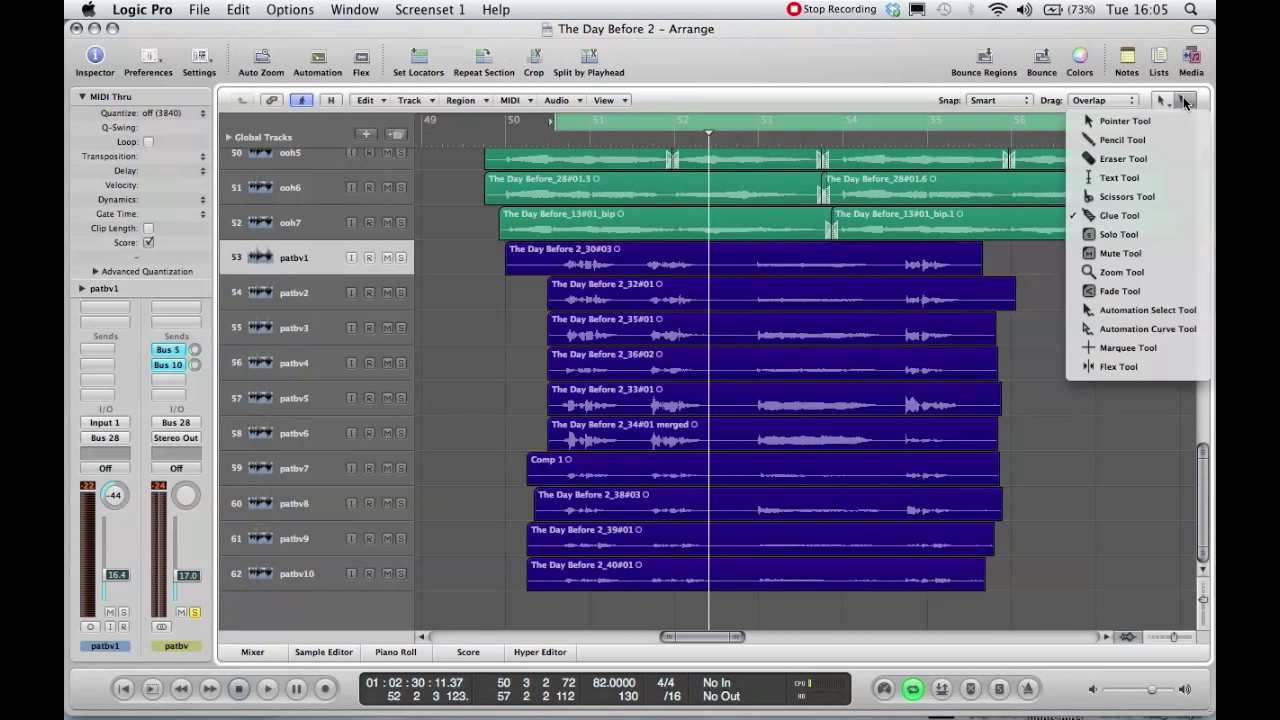
click(1127, 350)
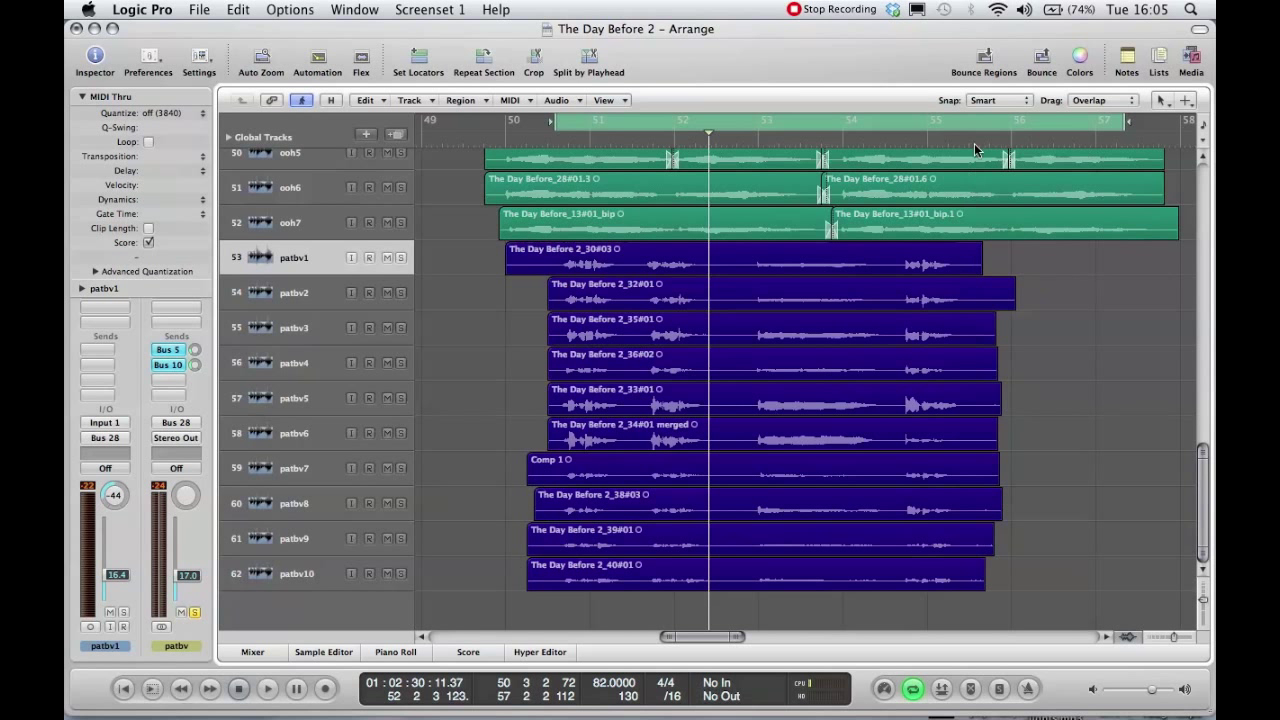
click(992, 99)
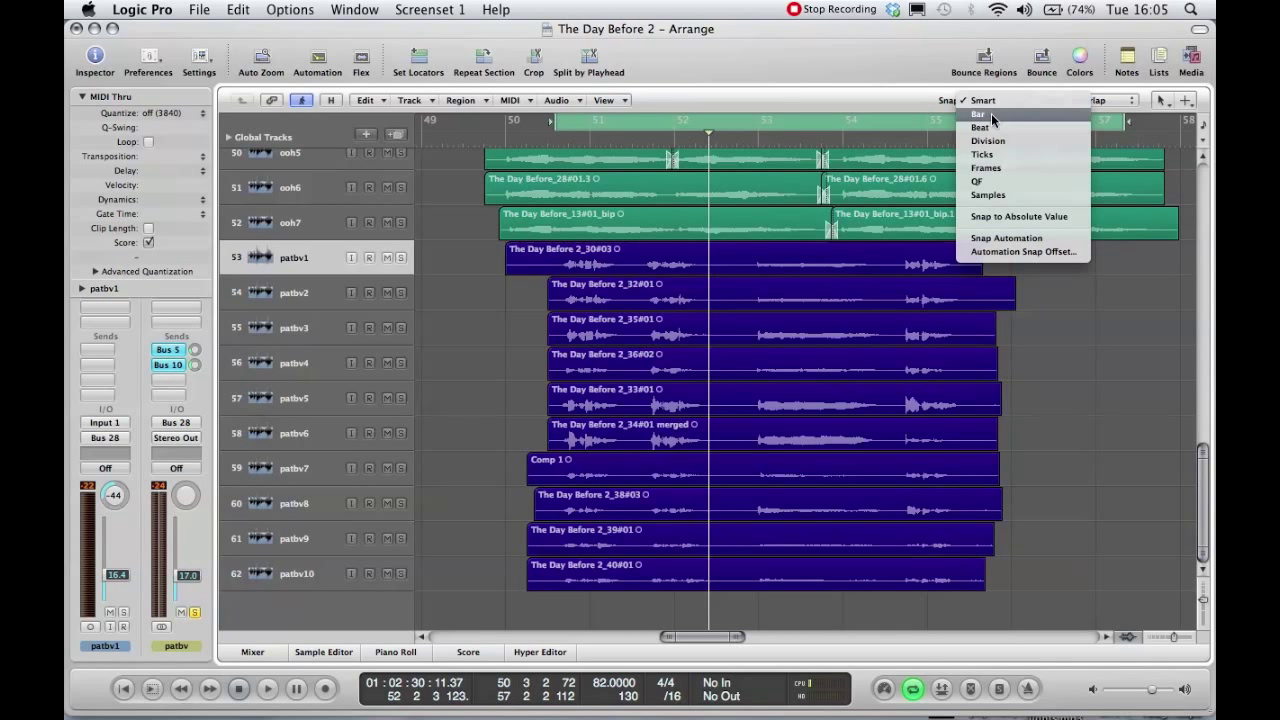
click(990, 197)
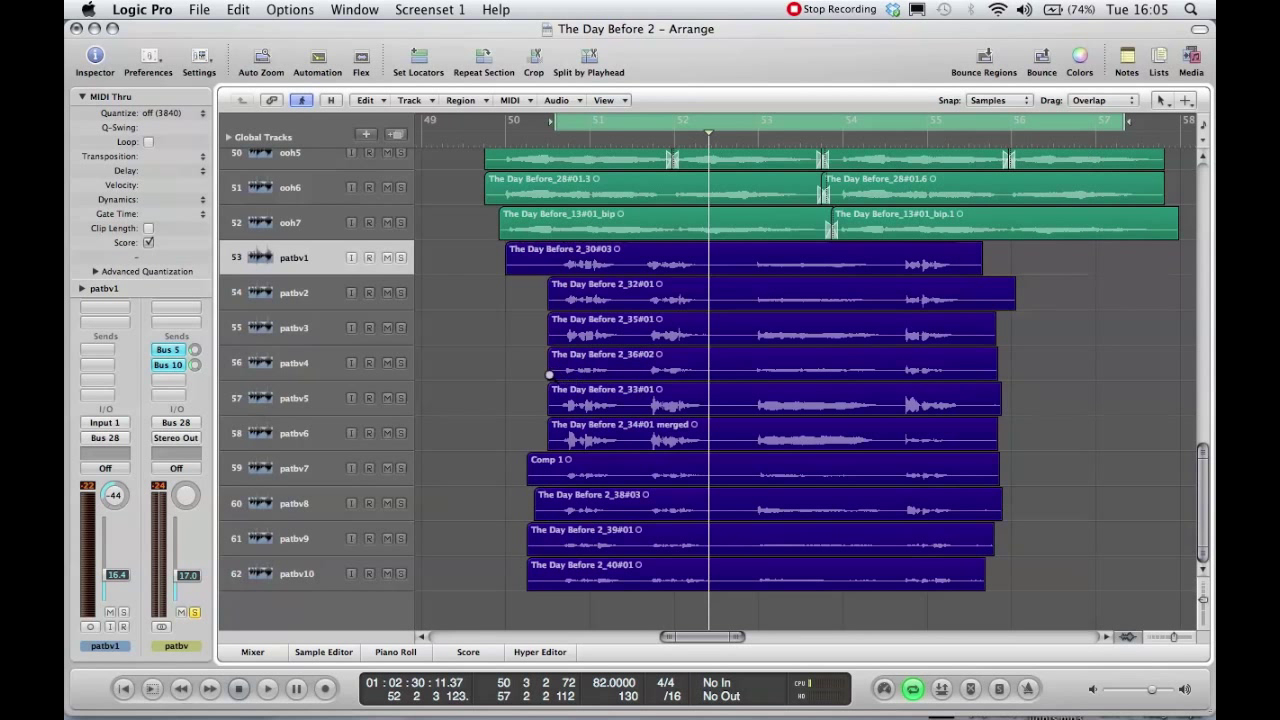
Split off and delete the silence before the first phrase across all ten tracks, patbv1 to patbv10
drag(485, 240, 612, 602)
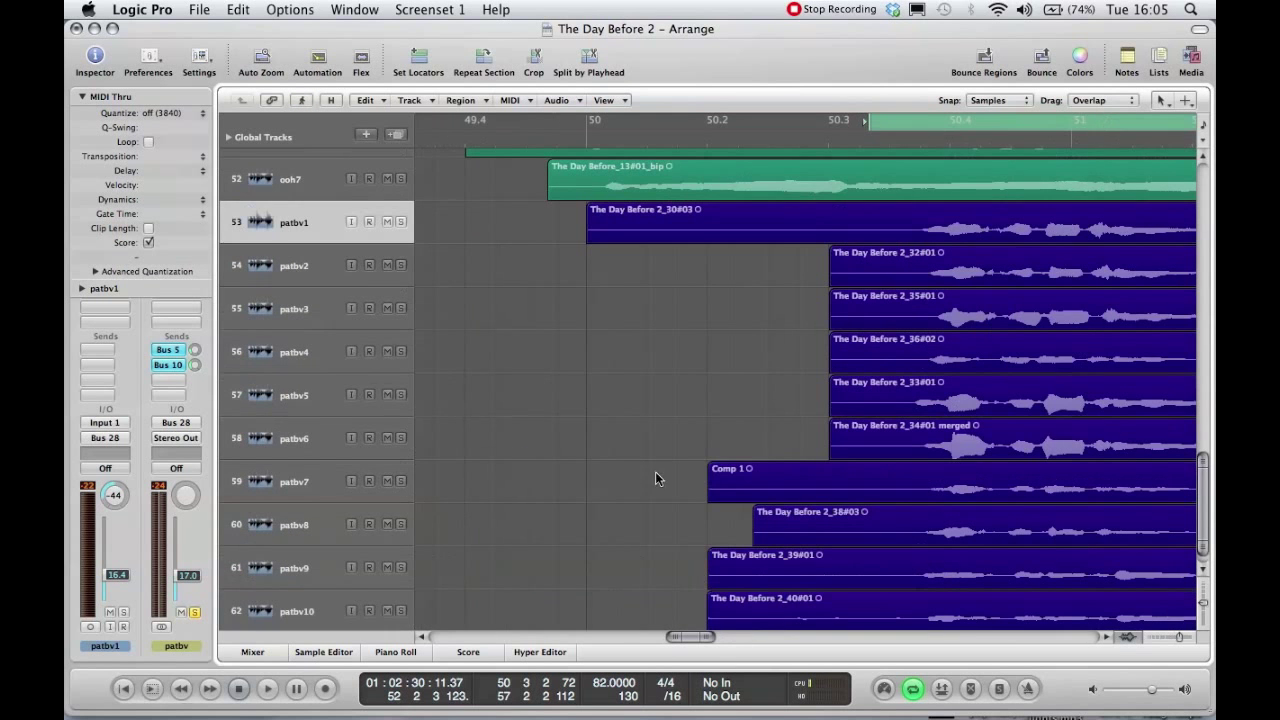
scroll(988, 443, down, 2)
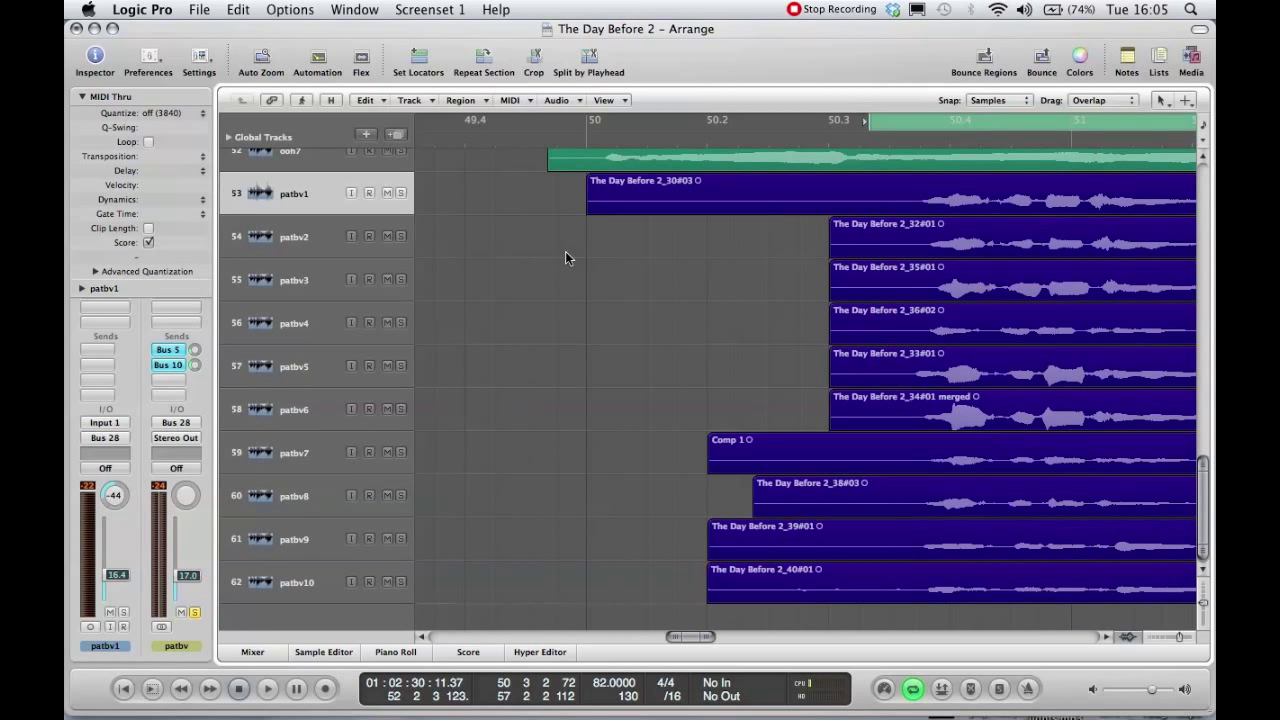
drag(562, 197, 912, 589)
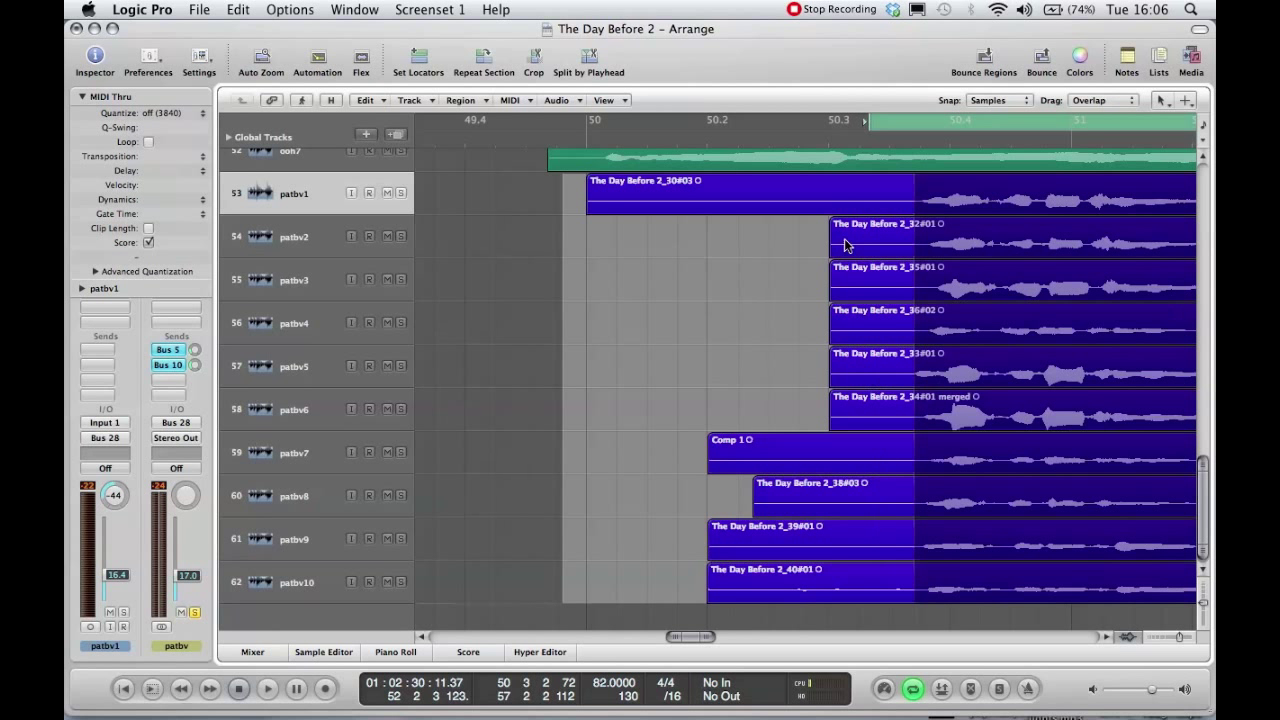
key(backslash)
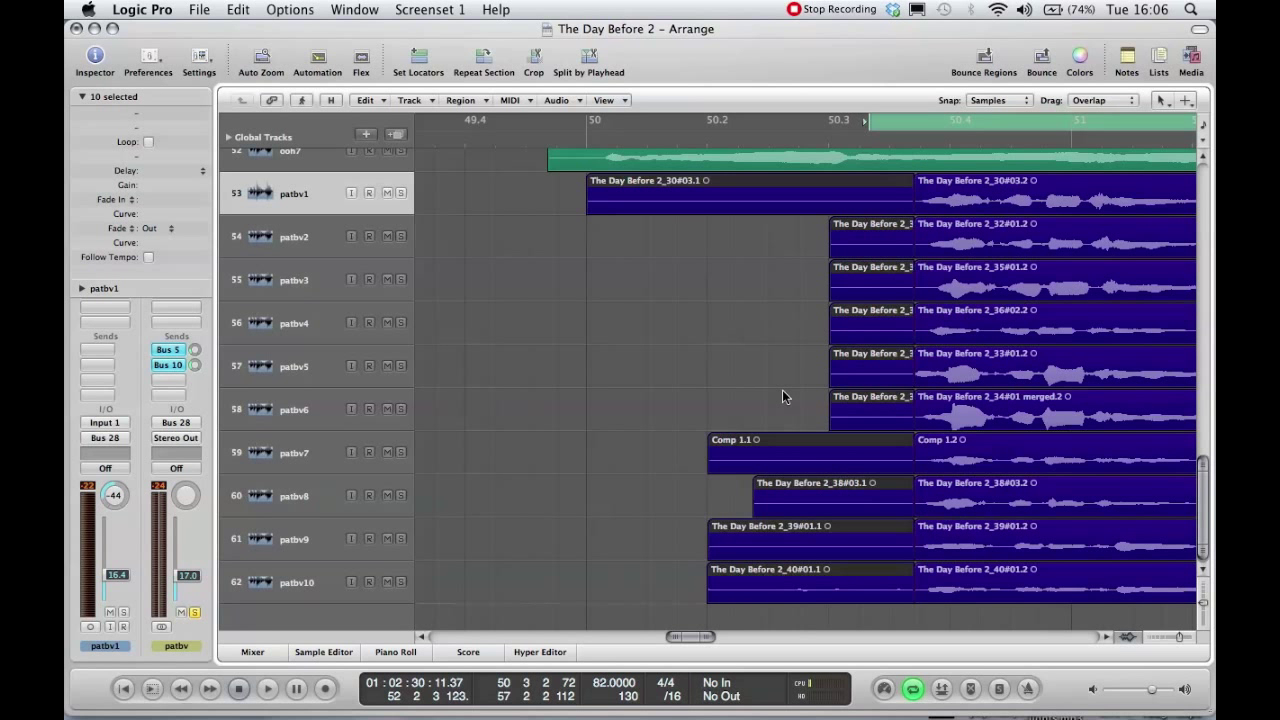
key(Delete)
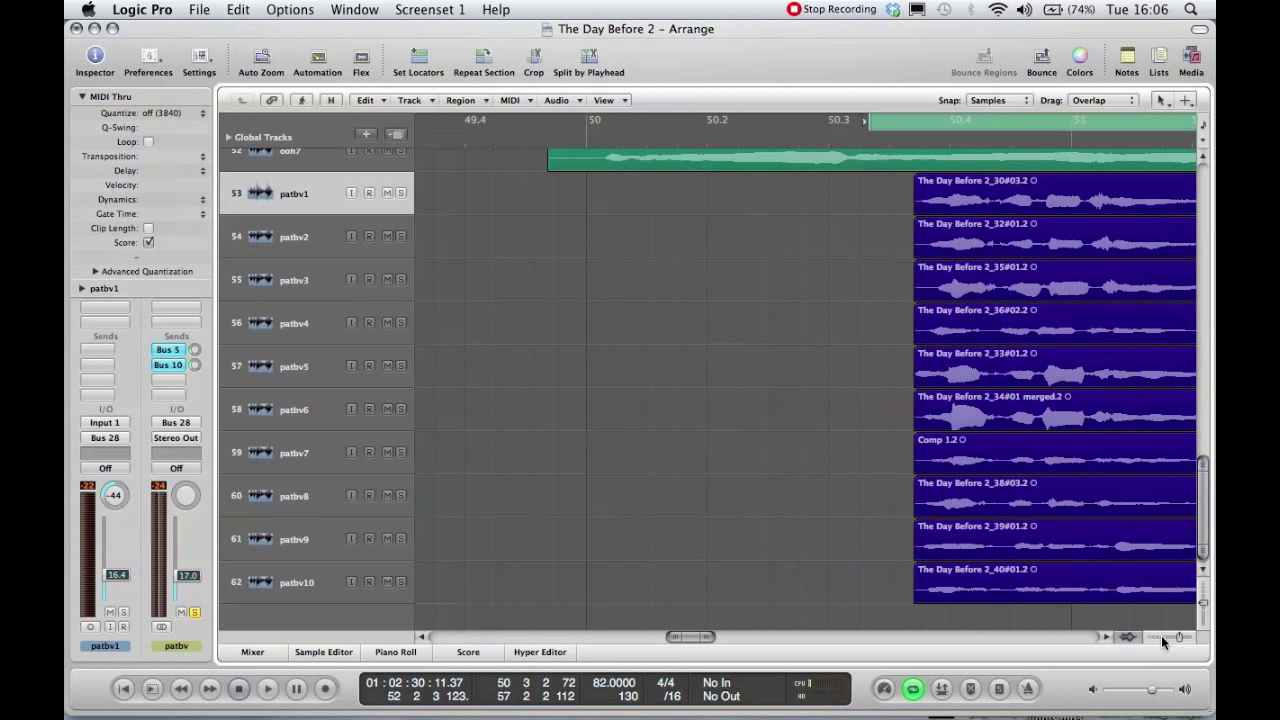
Cut out the silent gaps after the first and second phrases across patbv1 to patbv10
click(1163, 641)
drag(698, 641, 701, 641)
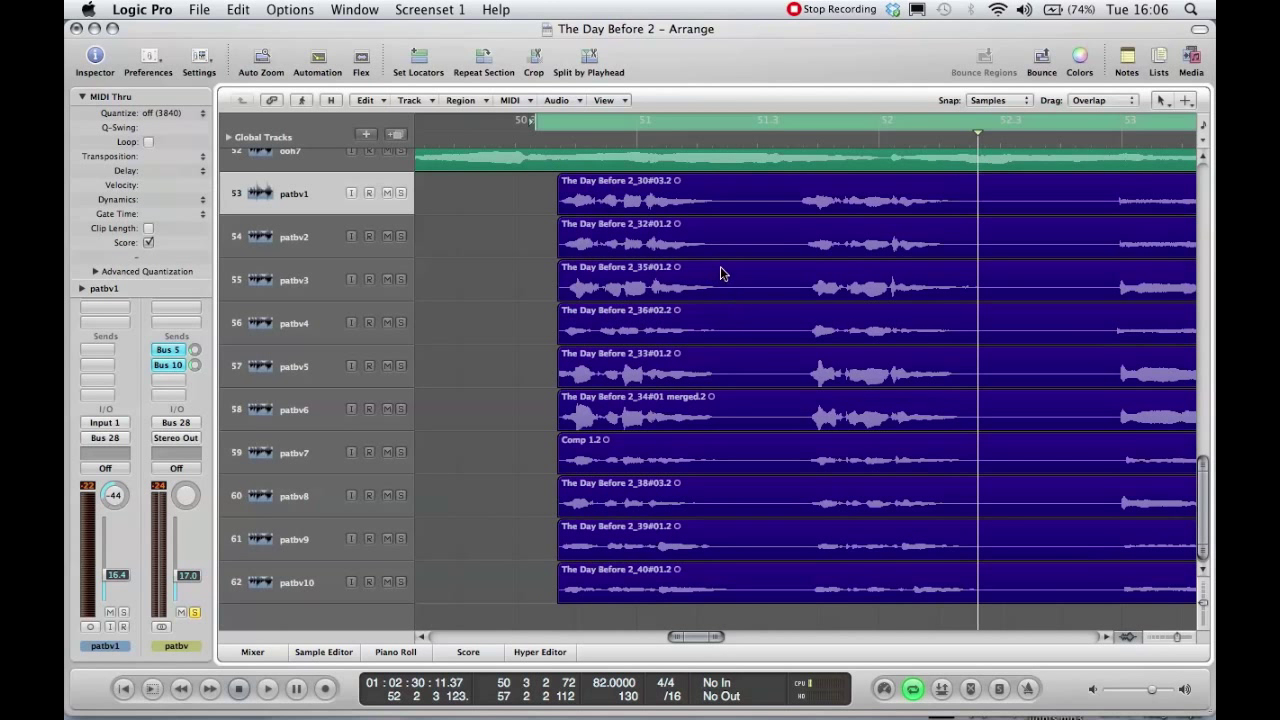
drag(729, 212, 802, 599)
key(Delete)
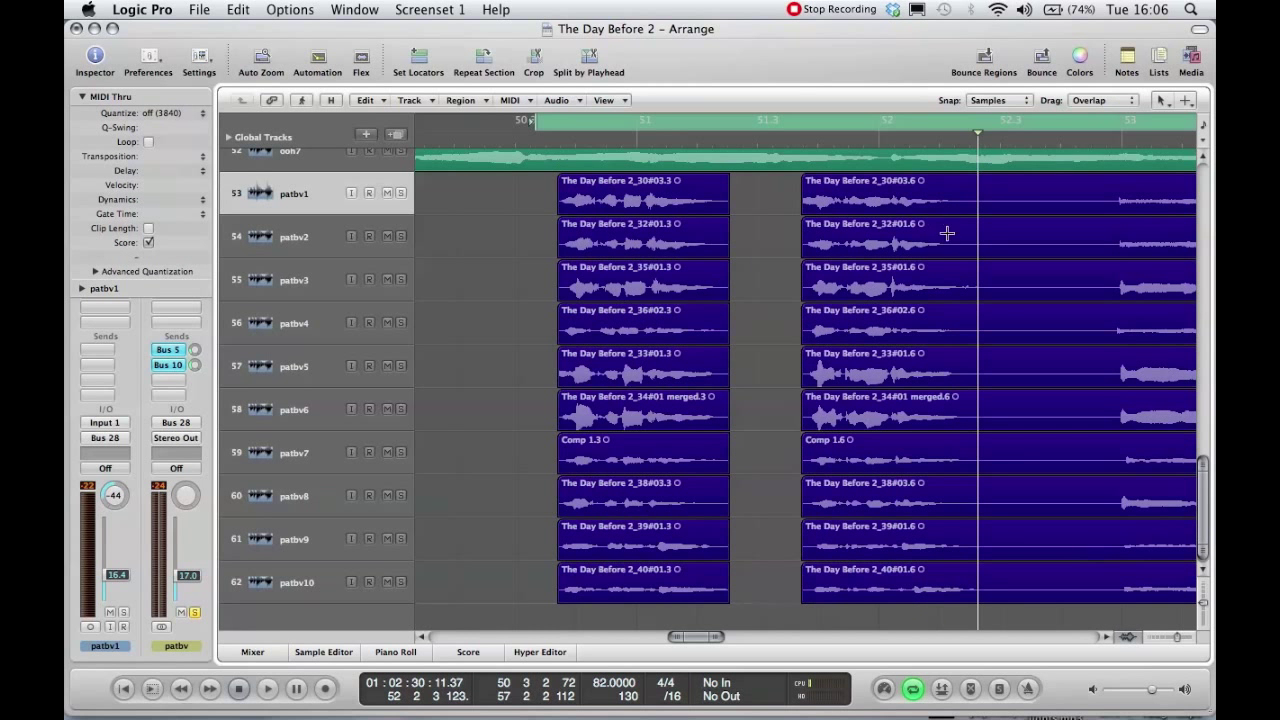
drag(1116, 207, 985, 590)
key(Delete)
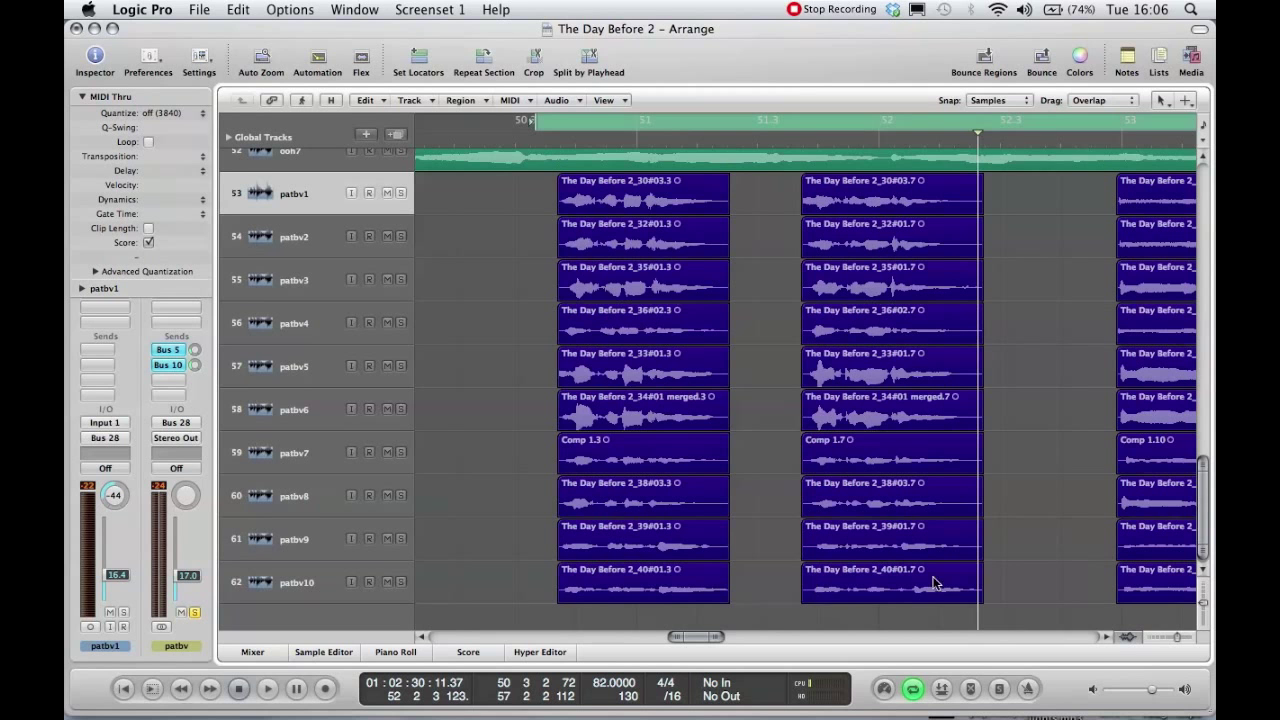
Place the playhead shortly before the first phrase, at about bar 50 beat 2
click(1147, 640)
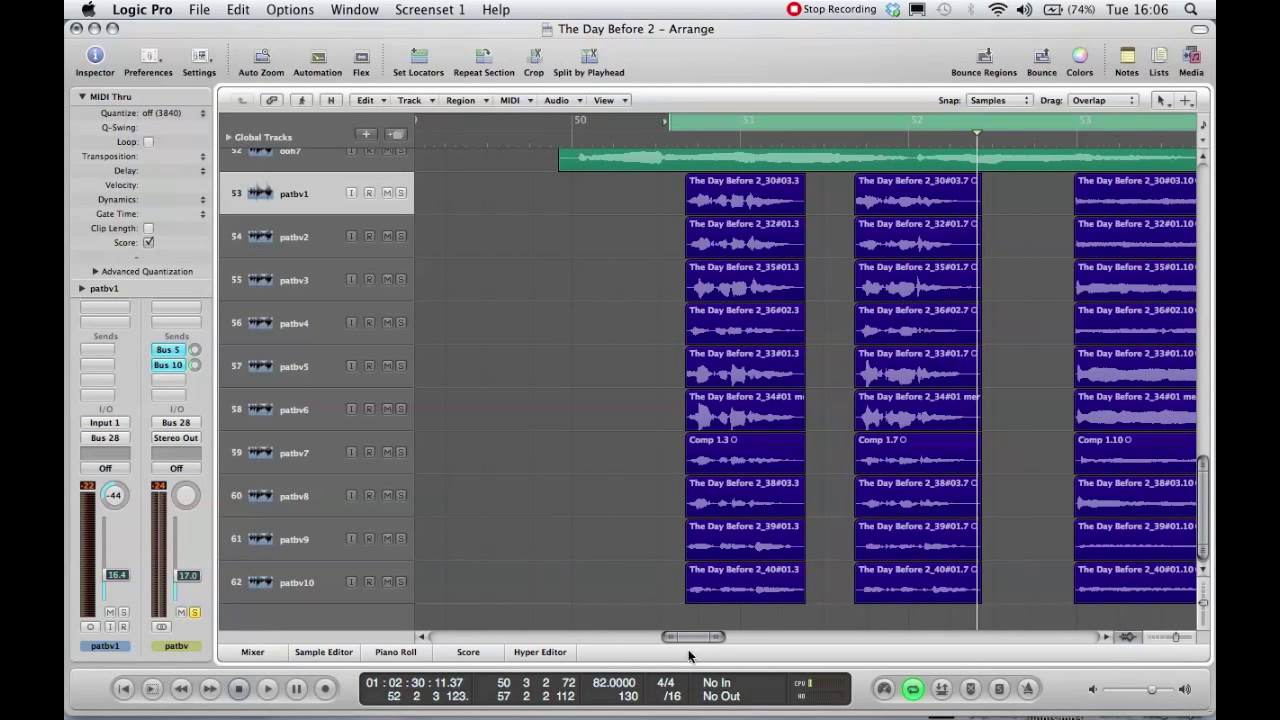
scroll(701, 634, right, 5)
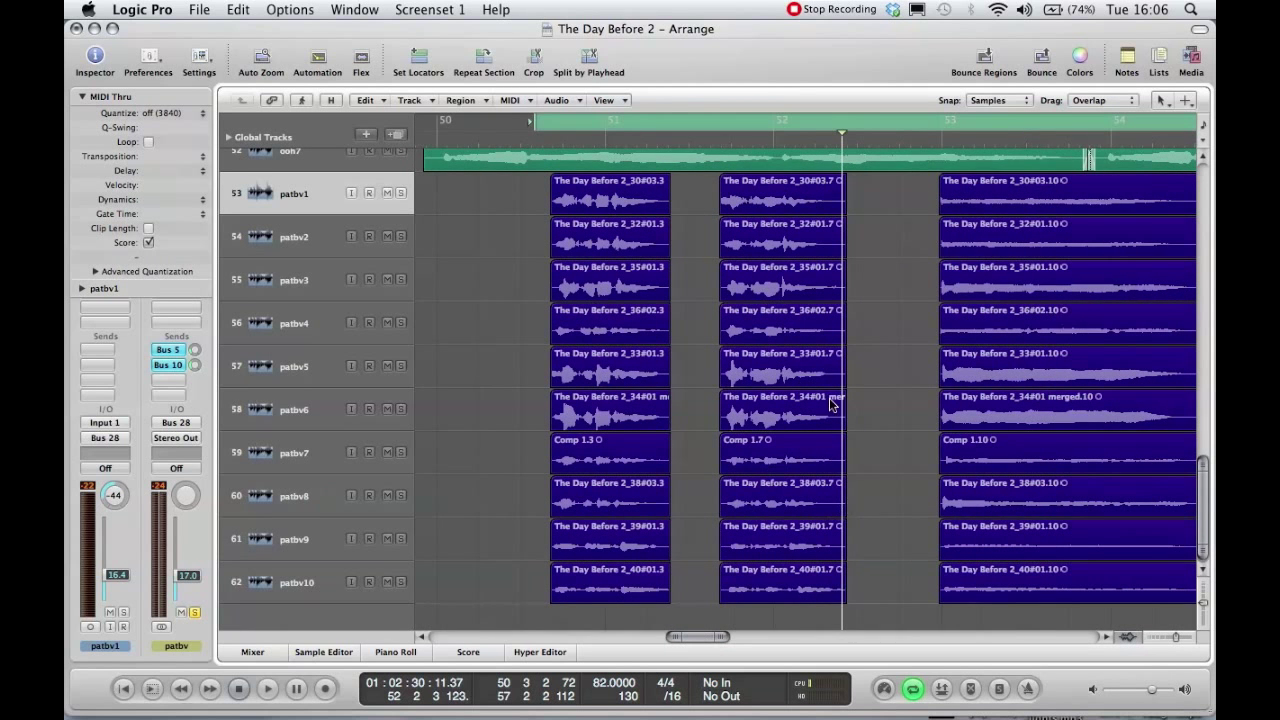
click(488, 138)
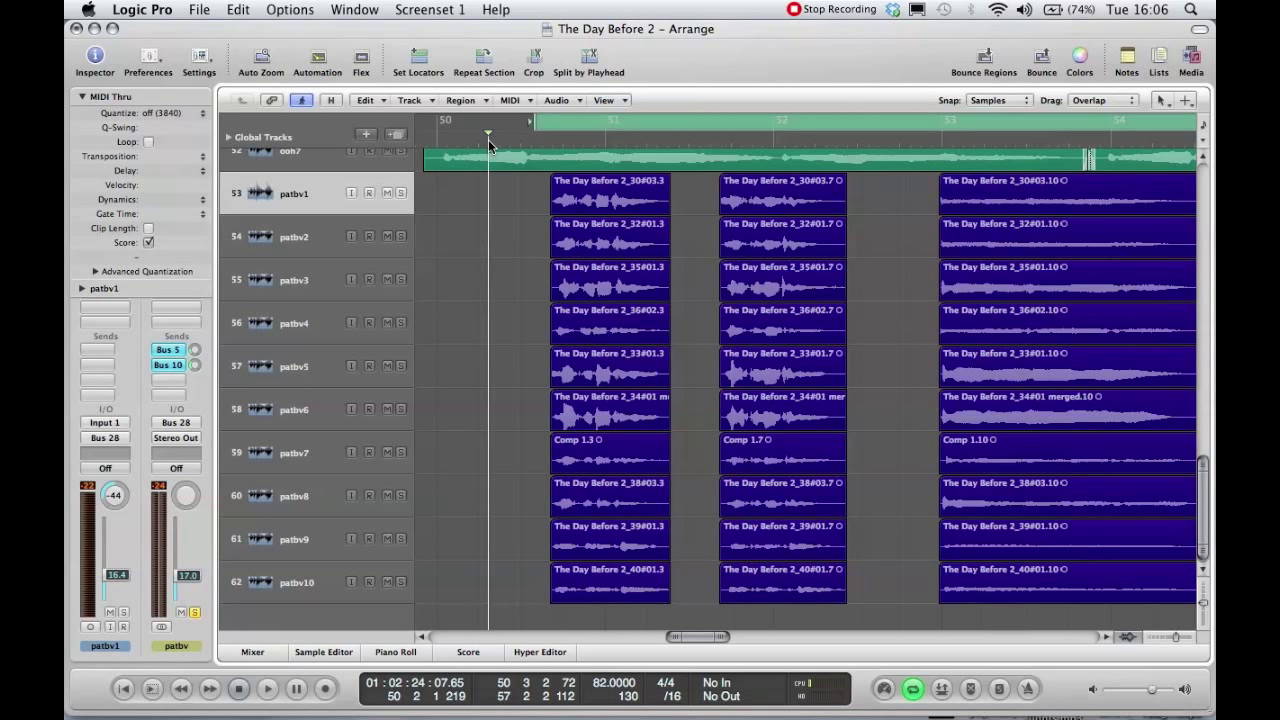
Select the first two phrases' regions on patbv1 to patbv10 and set their Fade In to 50
drag(534, 187, 879, 532)
click(882, 521)
click(1188, 638)
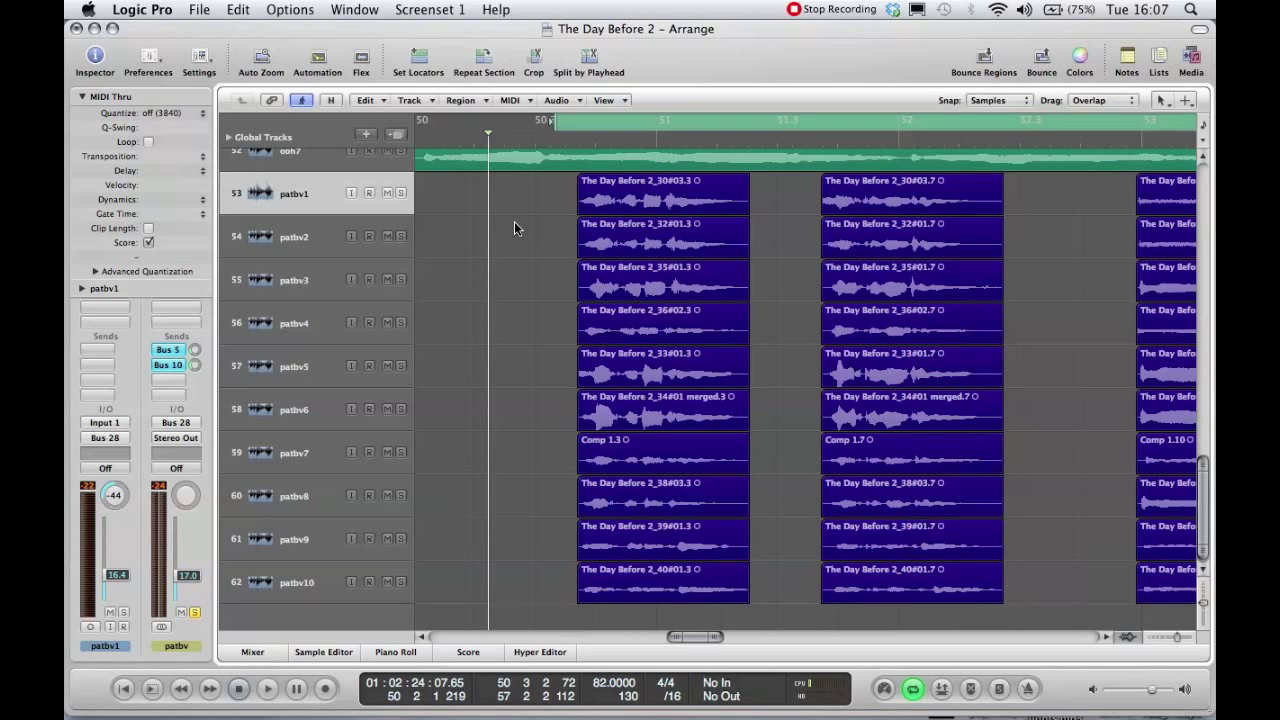
drag(515, 197, 977, 591)
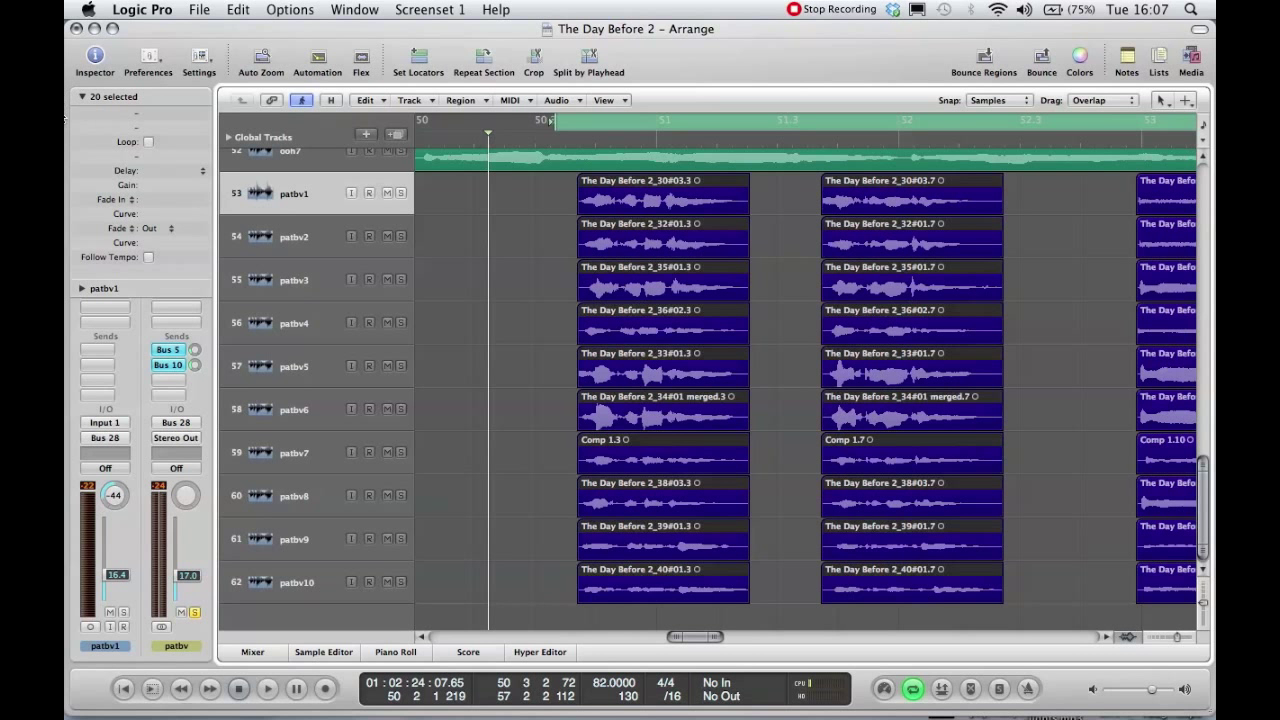
click(83, 97)
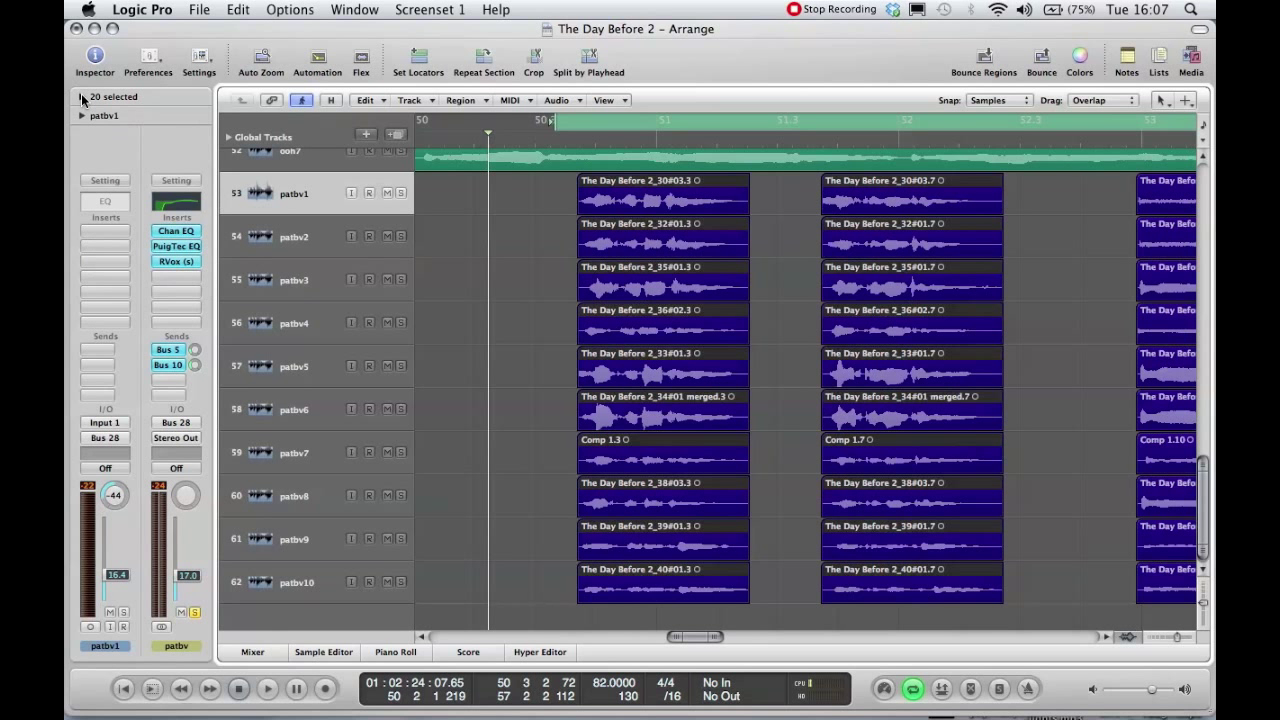
click(83, 97)
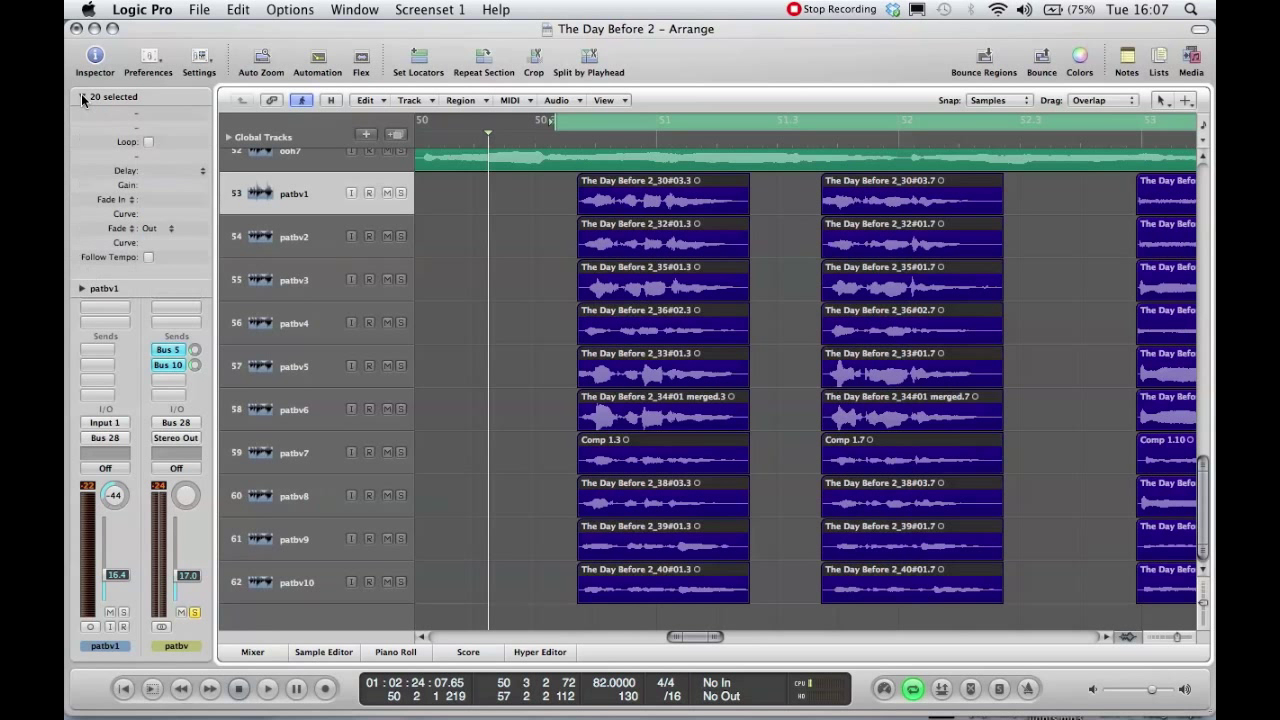
double_click(166, 201)
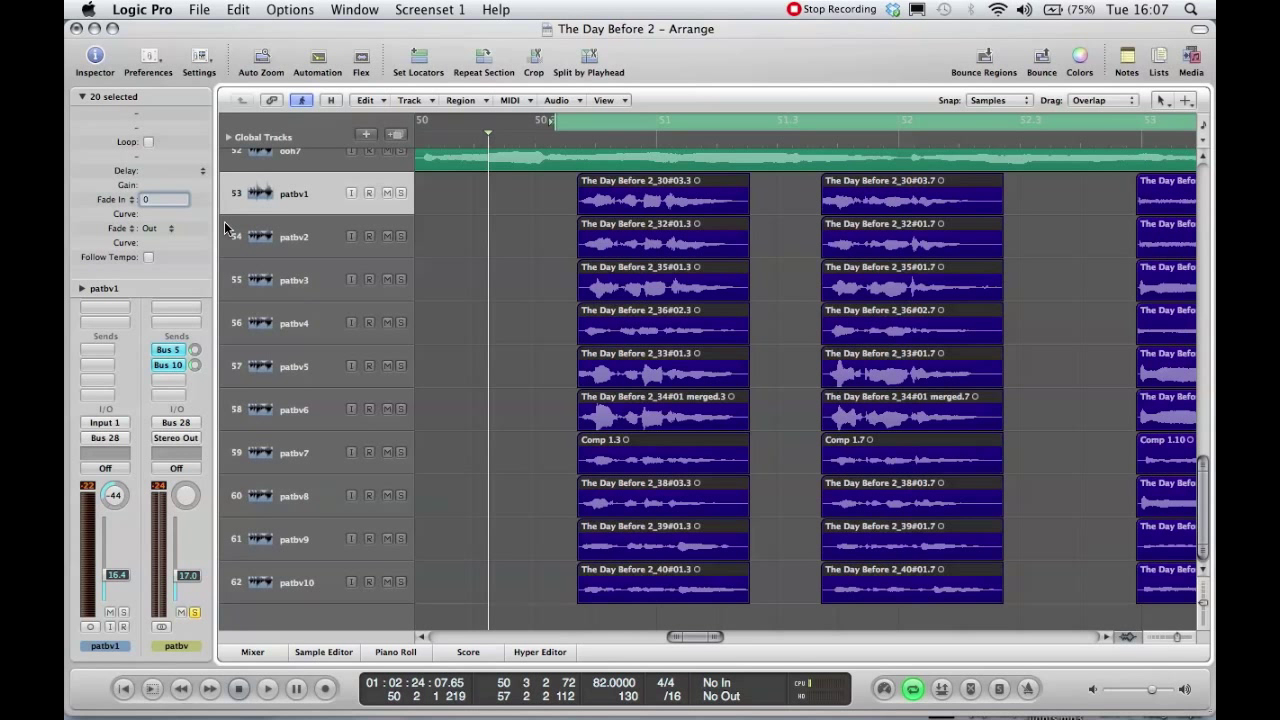
text(50)
key(Return)
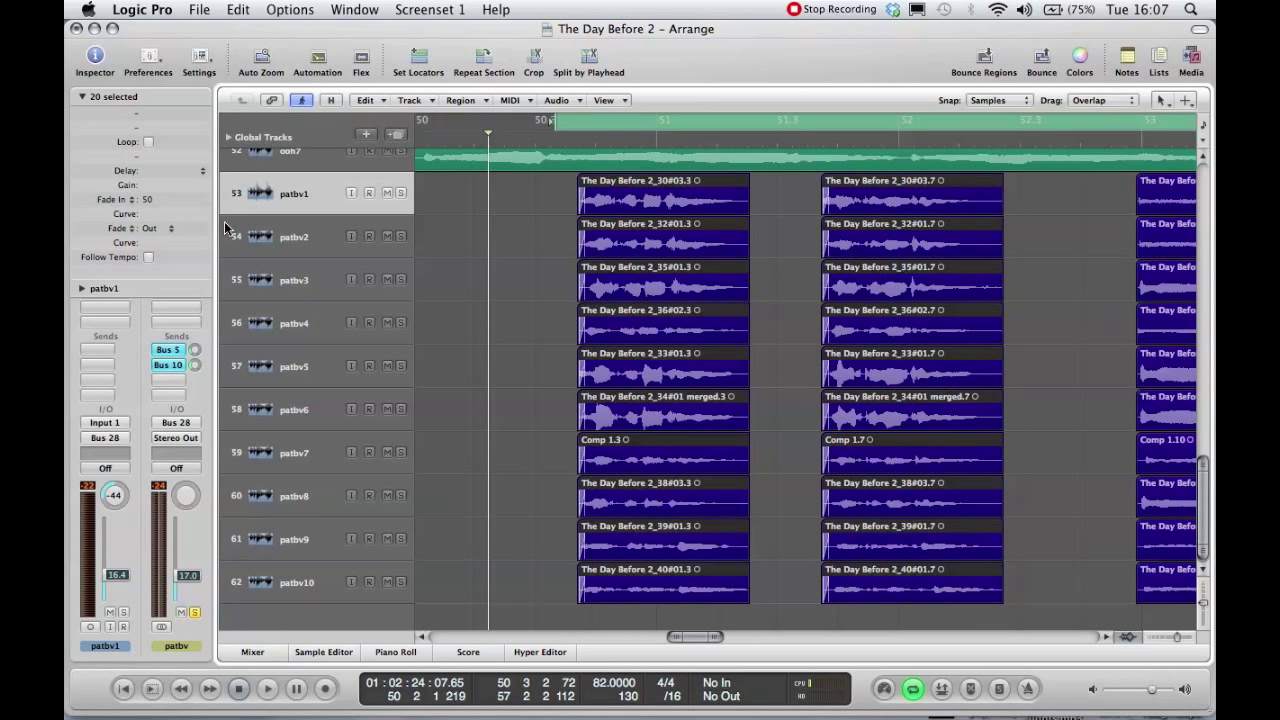
click(546, 314)
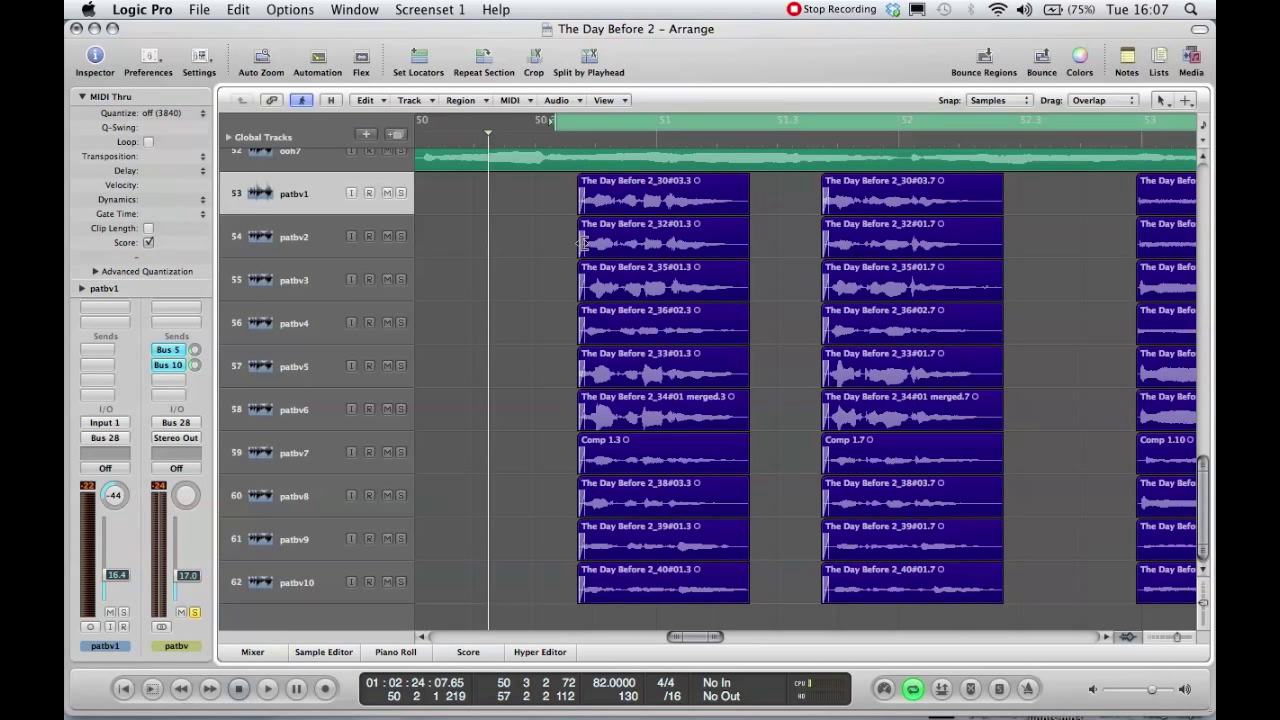
Set the Fade Out of the first two phrases' regions on patbv1 to patbv10 to 300 and play them back
drag(1094, 203, 534, 591)
double_click(190, 232)
text(00)
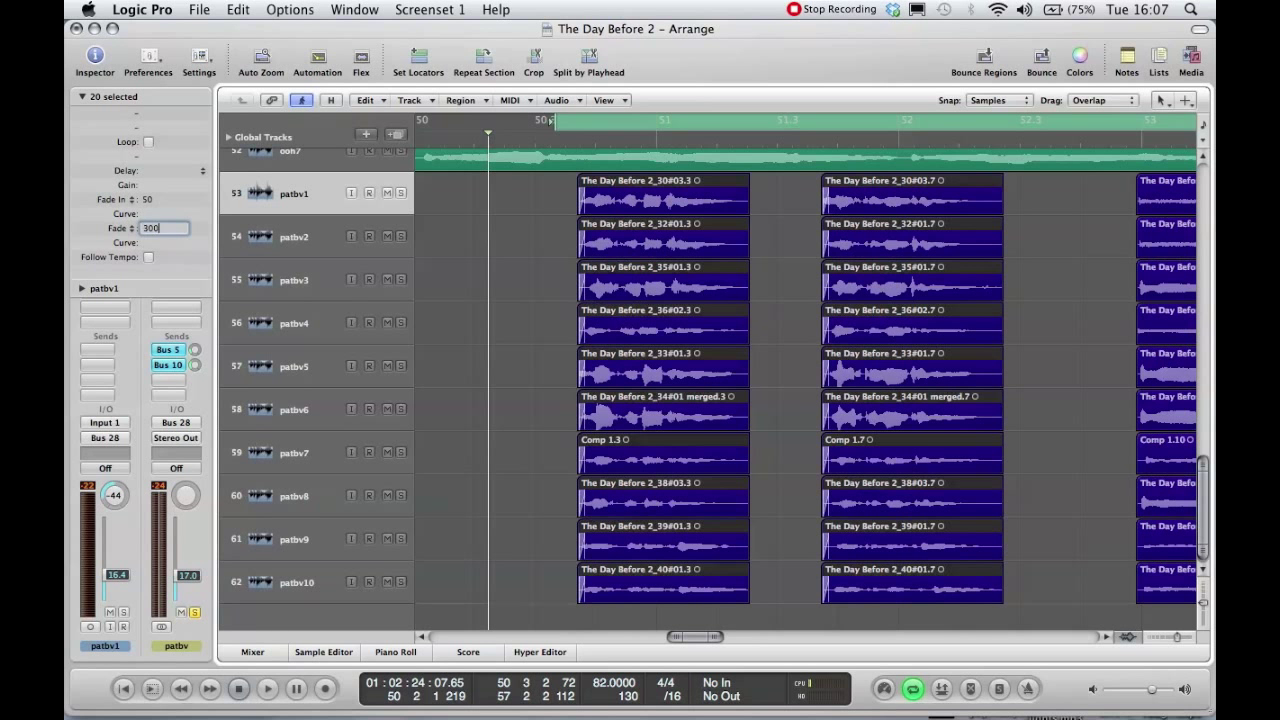
key(Return)
click(540, 324)
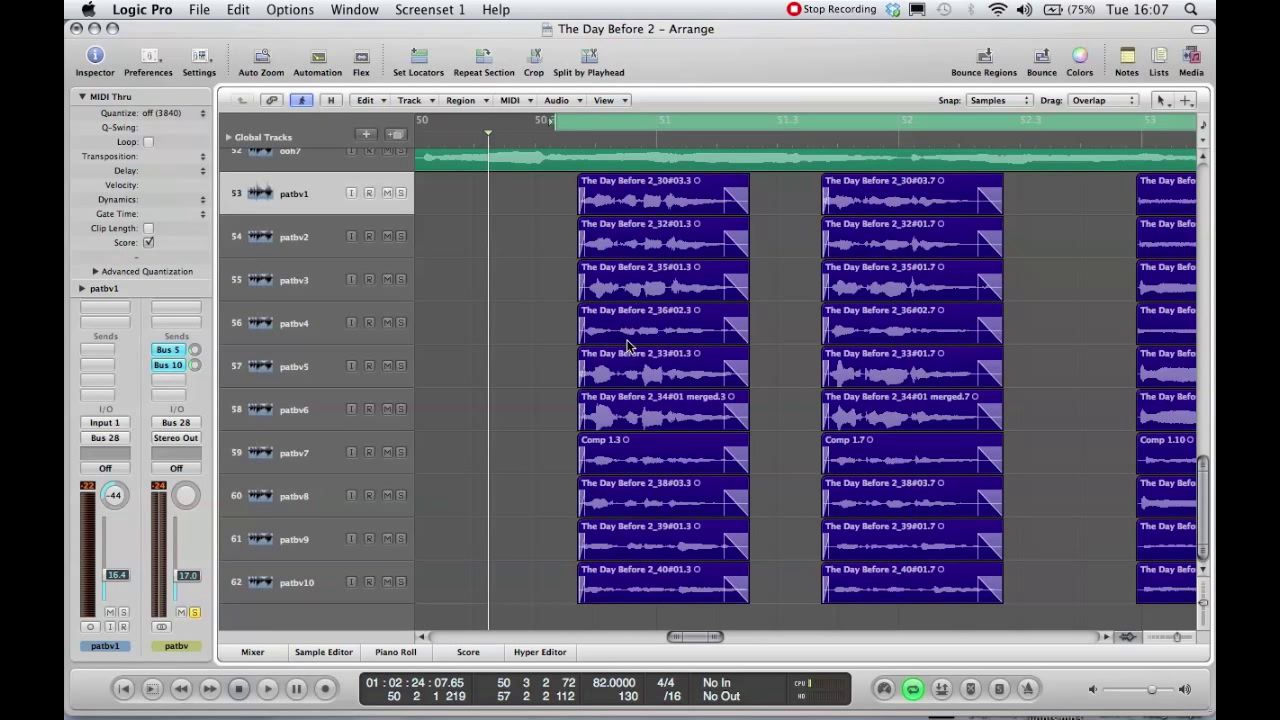
key(space)
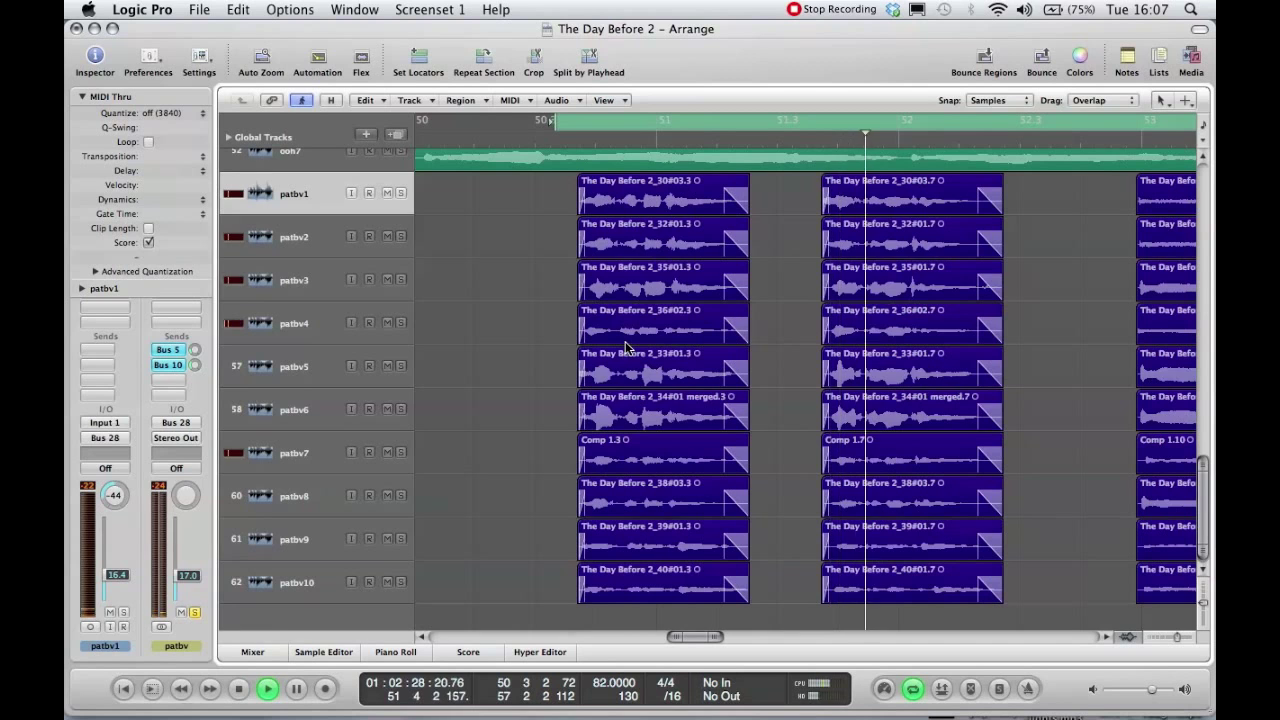
key(space)
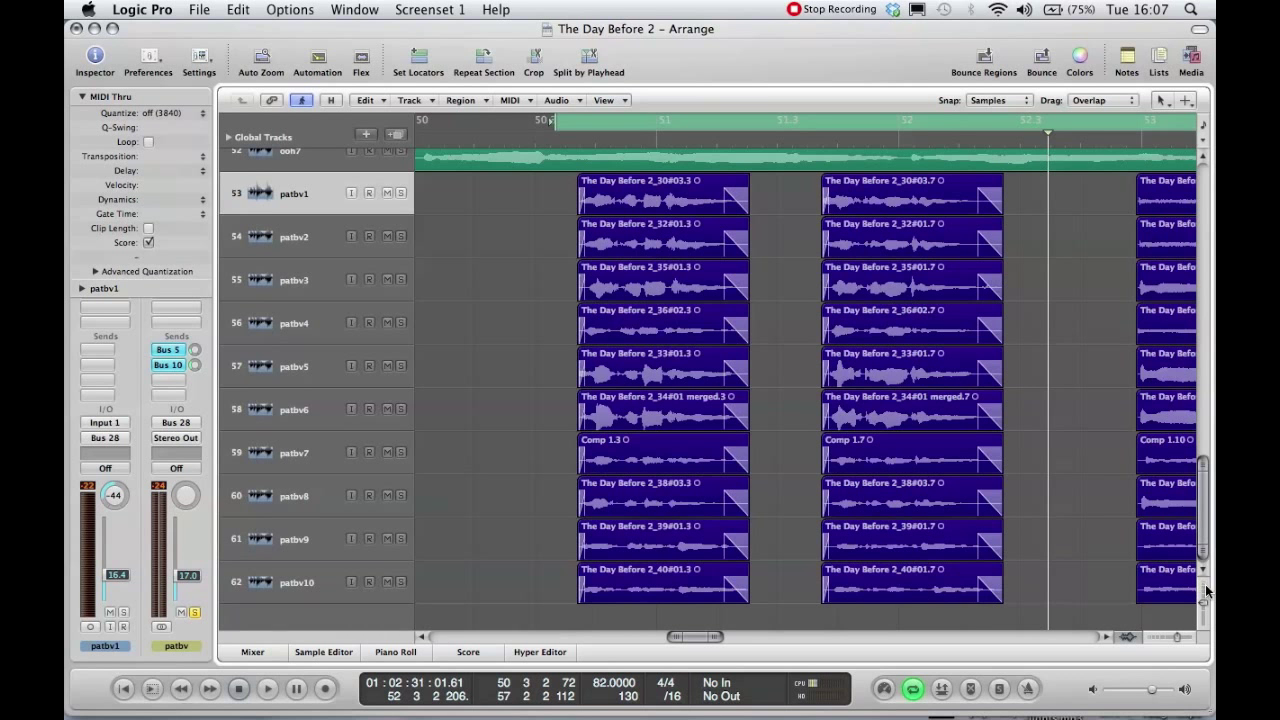
Remove the fade-ins and fade-outs from the first two phrases' regions on patbv1 to patbv10
drag(1206, 591, 1199, 598)
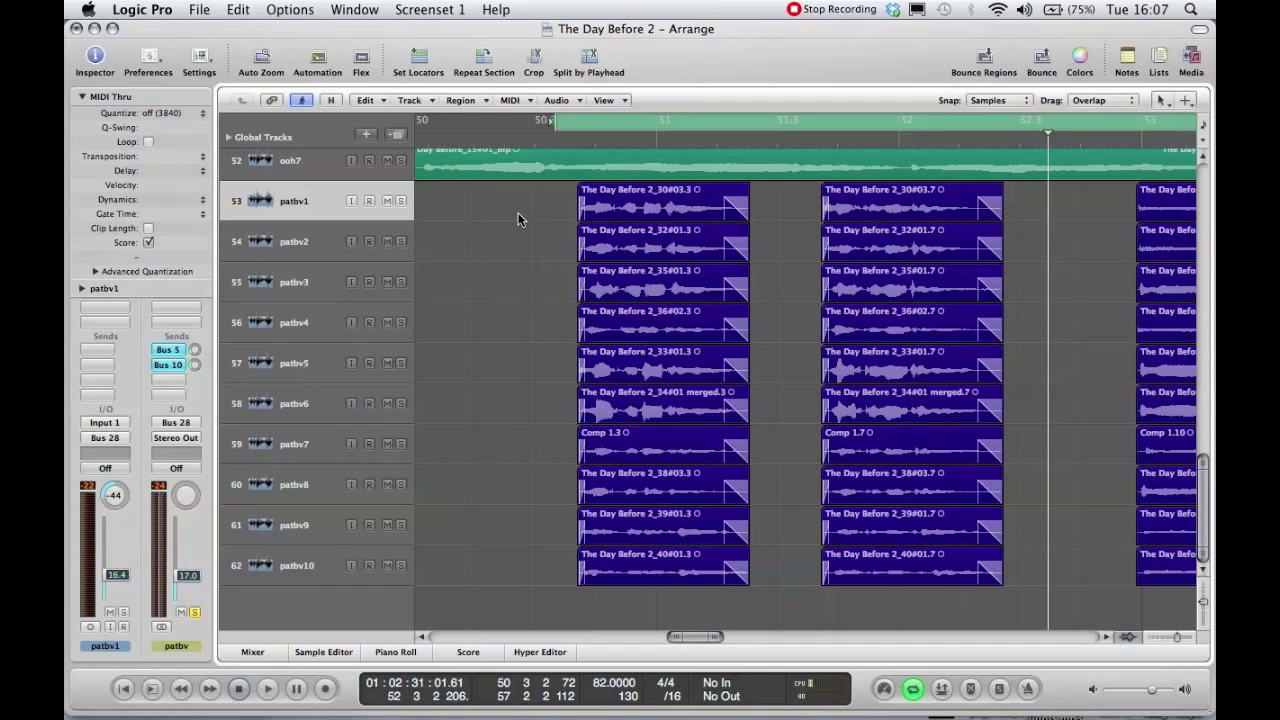
key(shift+i)
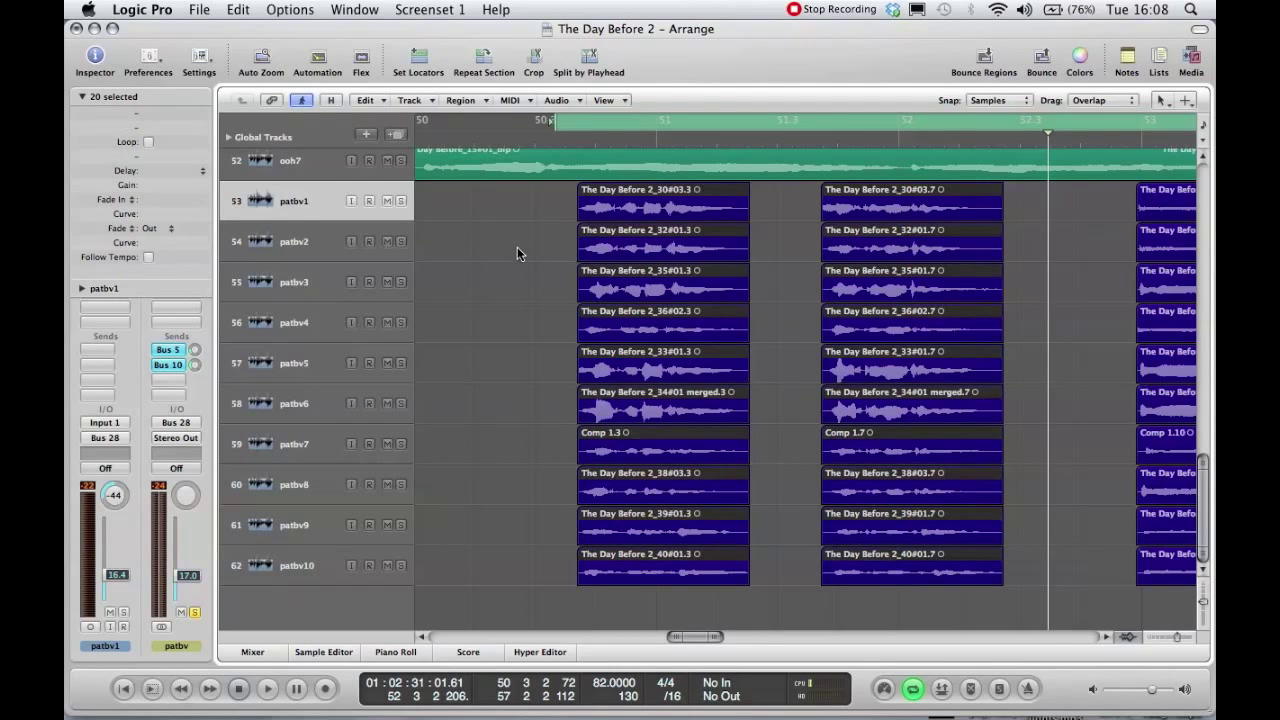
Select the second phrase's regions on patbv1 to patbv10 and move them earlier so they overlap the end of the first phrase
click(517, 247)
drag(796, 212, 905, 574)
drag(858, 219, 795, 222)
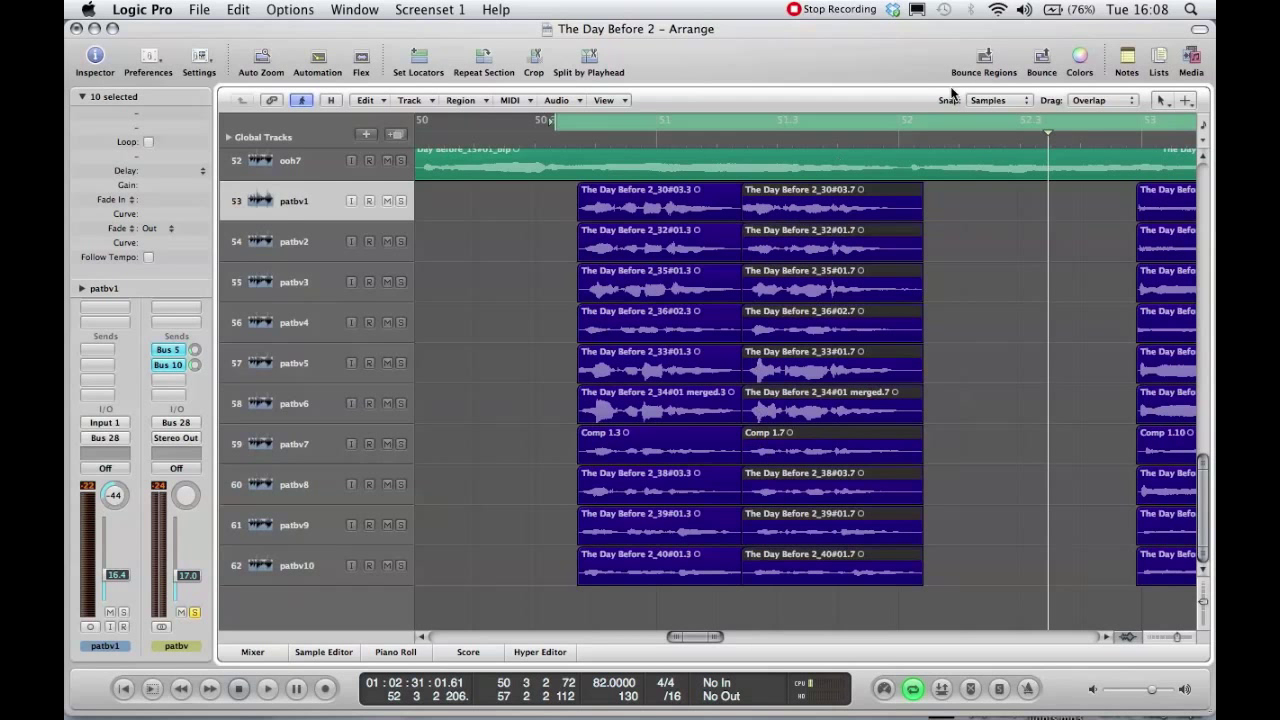
Move the second phrase's regions on patbv1 to patbv10 back off the first phrase, leaving a small gap between the two phrases
drag(830, 206, 852, 206)
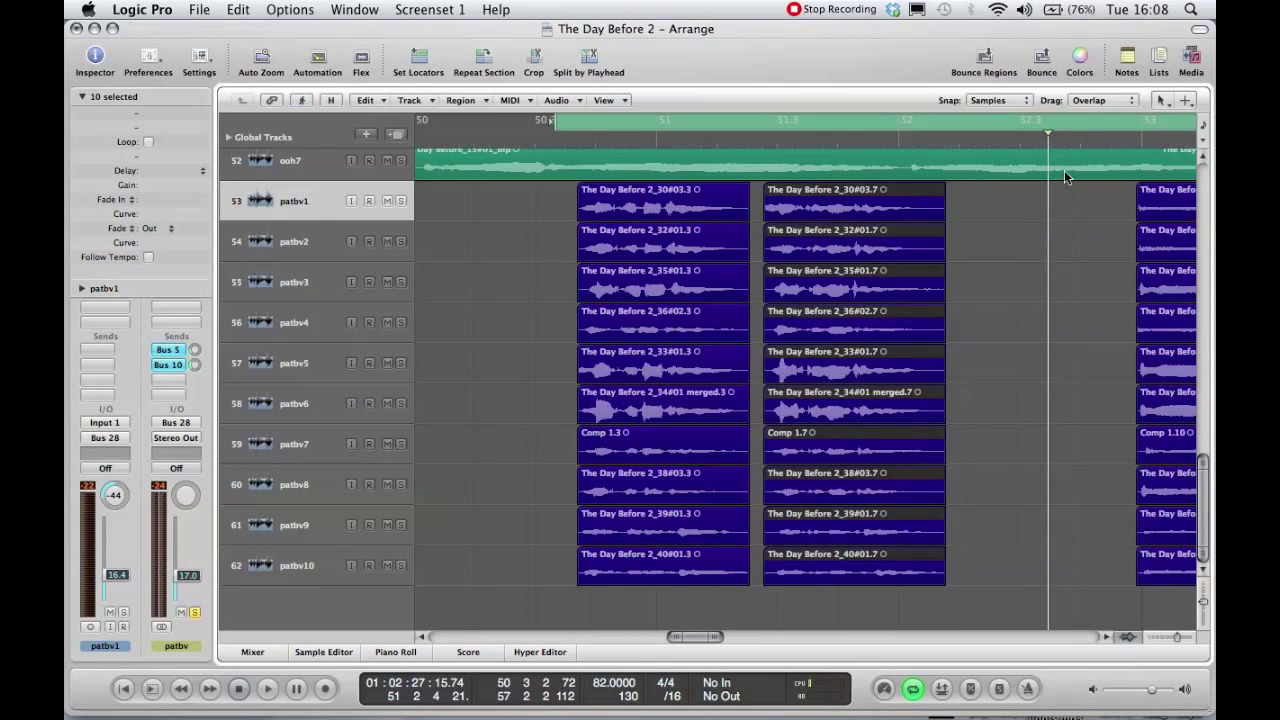
click(1089, 100)
click(1095, 100)
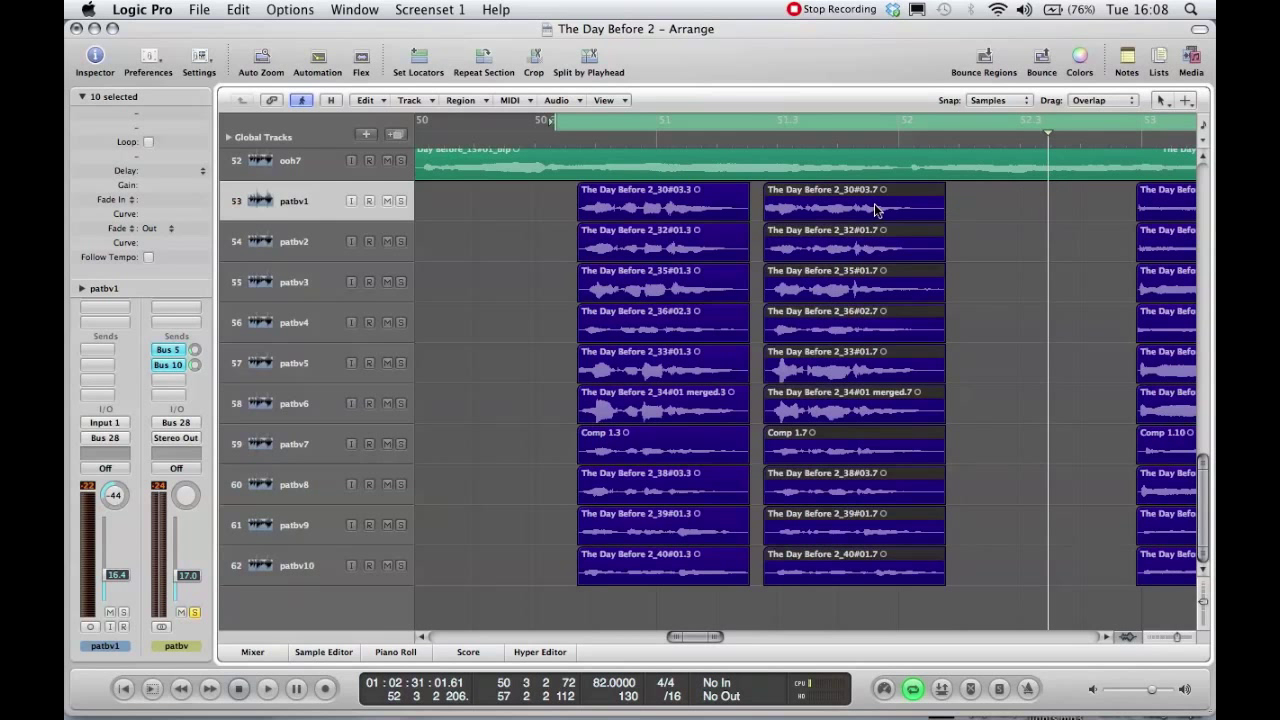
drag(848, 210, 843, 222)
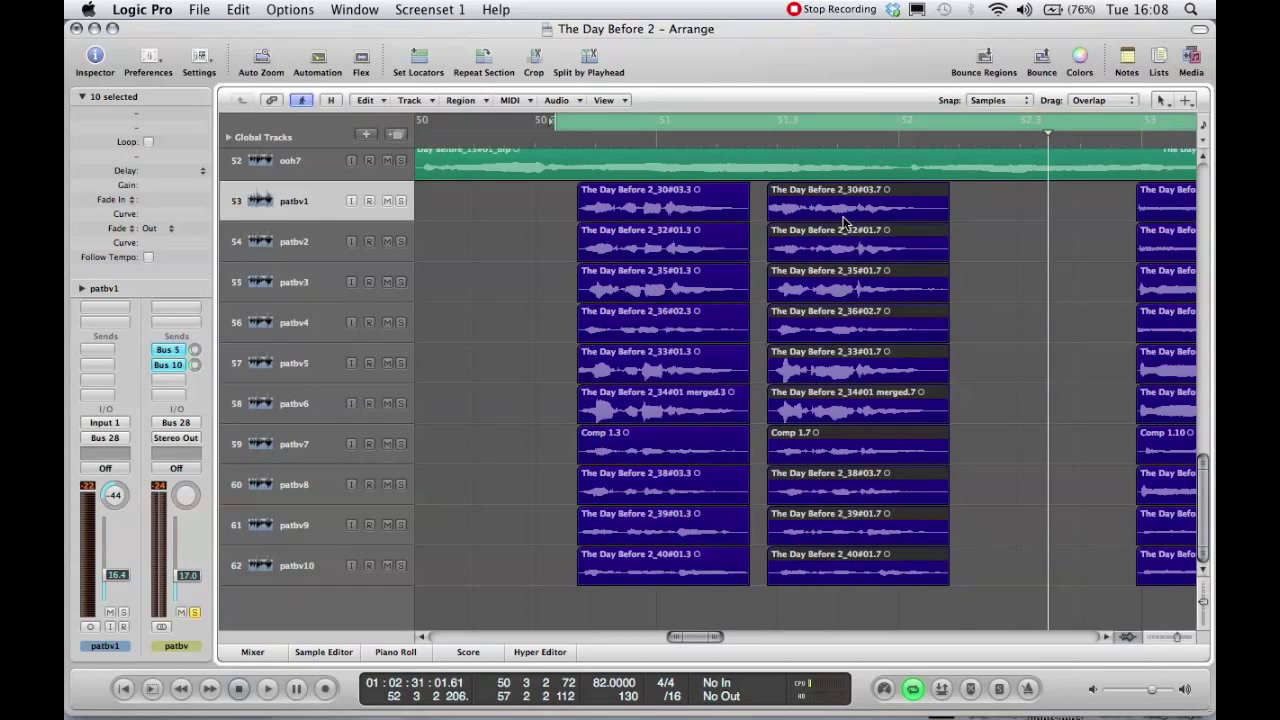
Set the drag mode to X-Fade and move the second phrase's regions on patbv1 to patbv10 earlier to crossfade with the first phrase
drag(984, 213, 776, 578)
click(1100, 100)
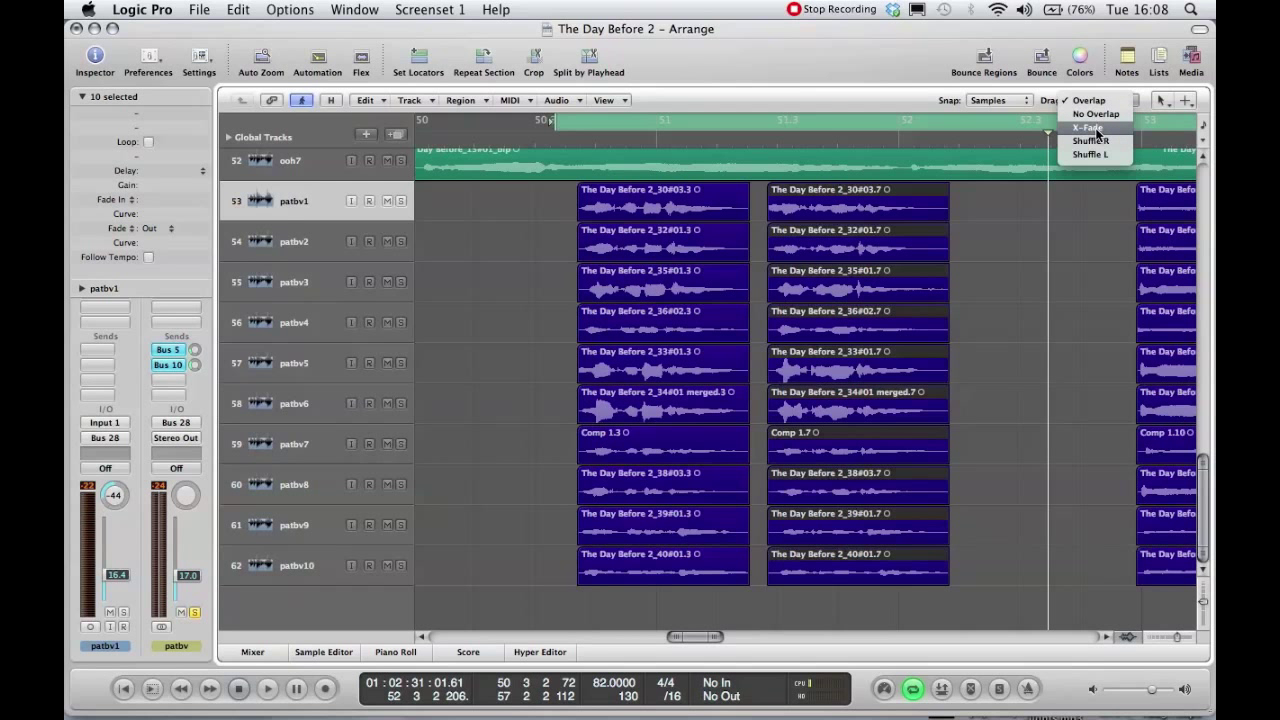
click(1097, 129)
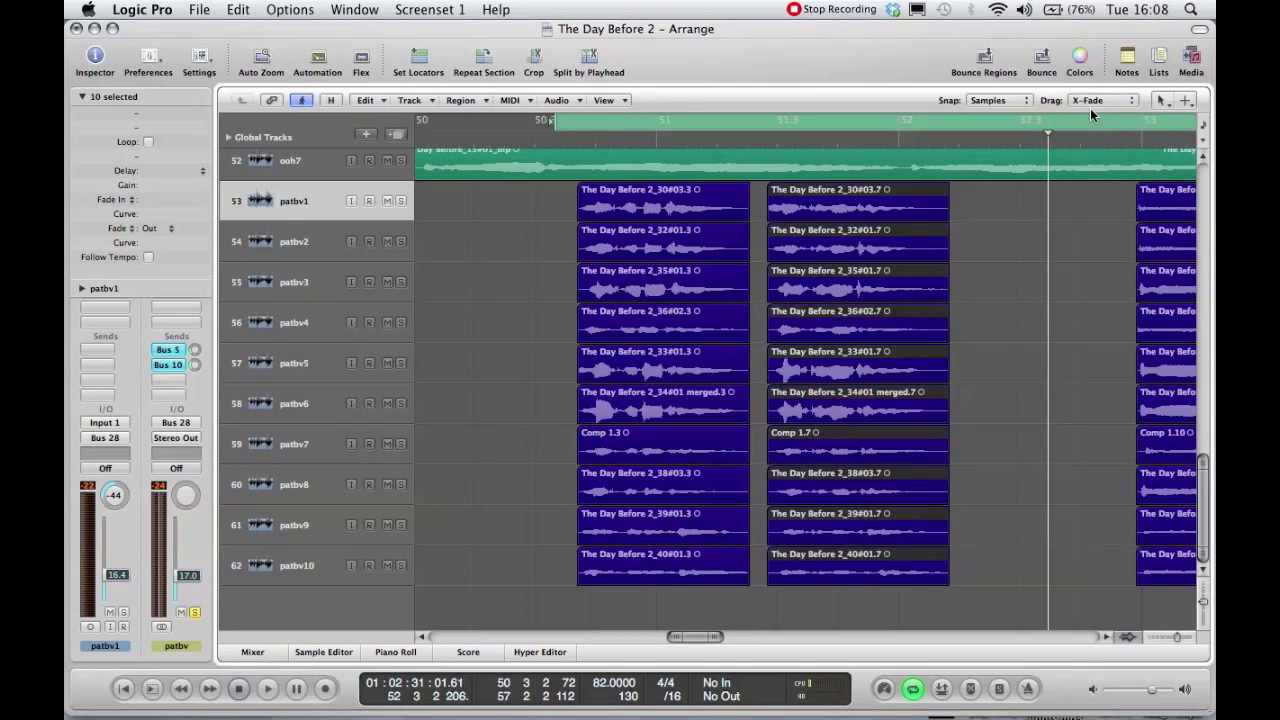
drag(836, 209, 807, 213)
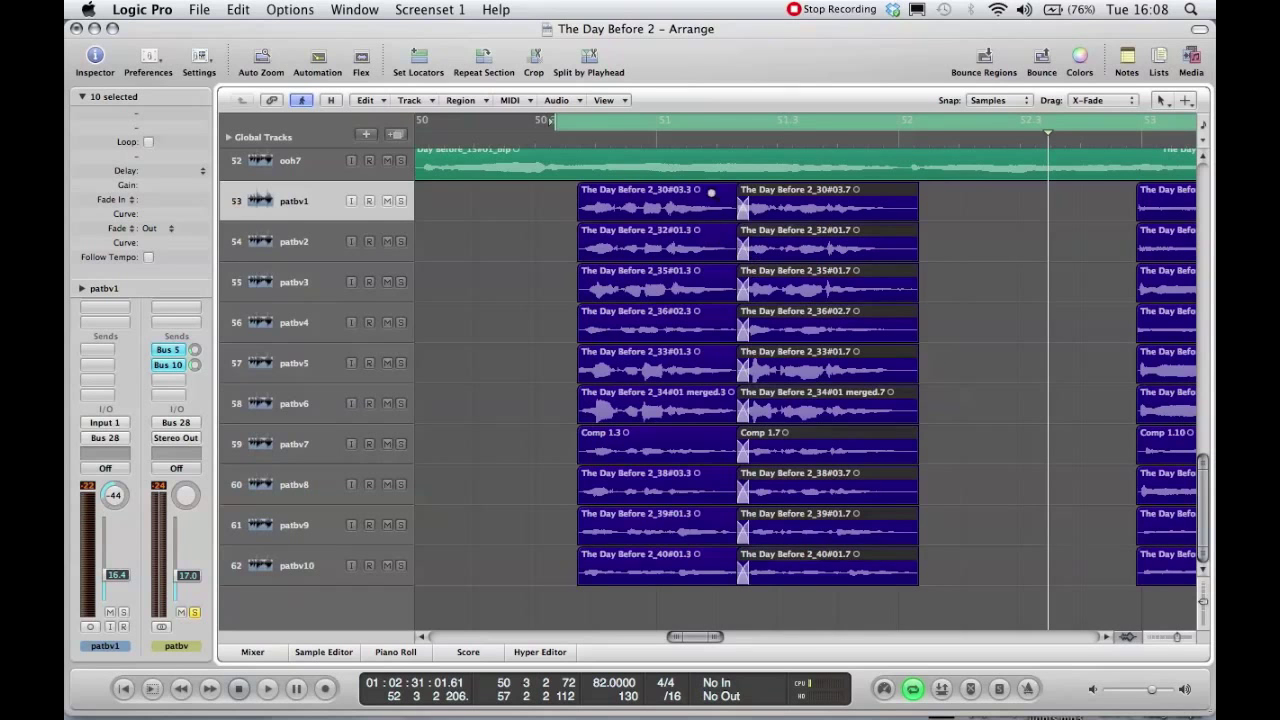
Shorten the crossfades on patbv1 to patbv10 by moving the second phrase's regions slightly later, keeping a narrow overlap
drag(710, 192, 806, 610)
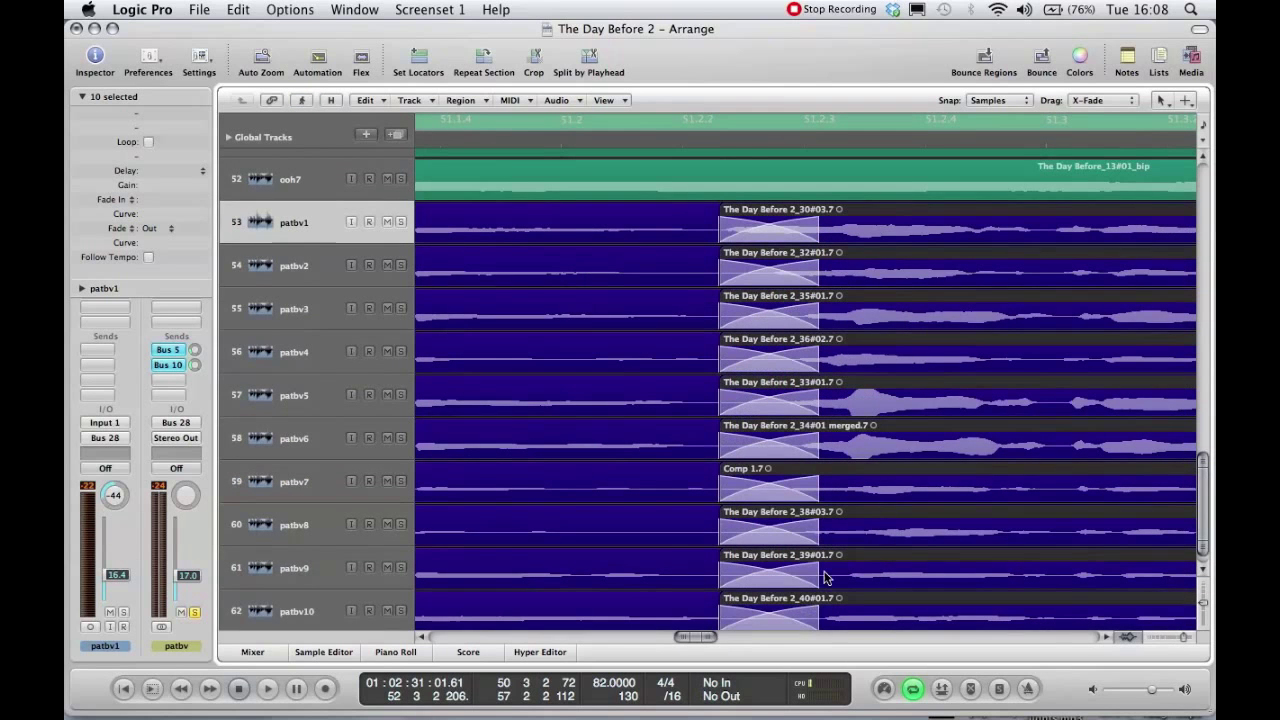
scroll(1040, 512, down, 2)
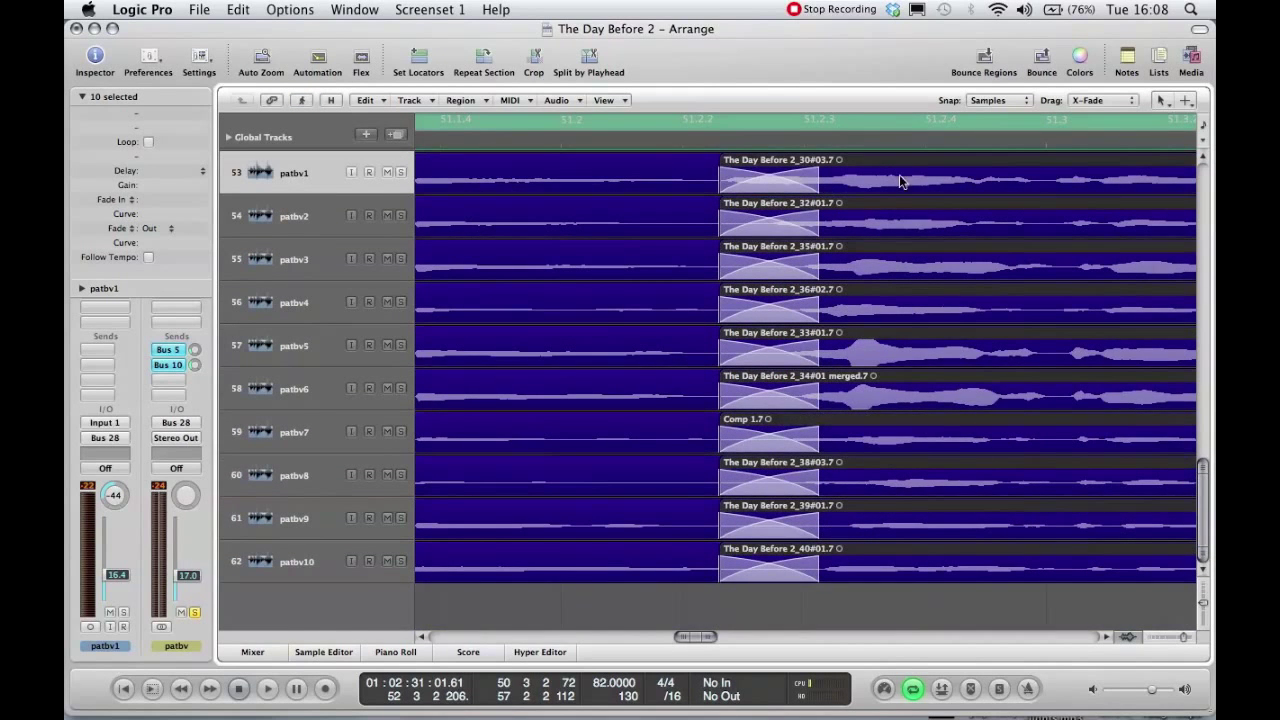
drag(869, 176, 935, 186)
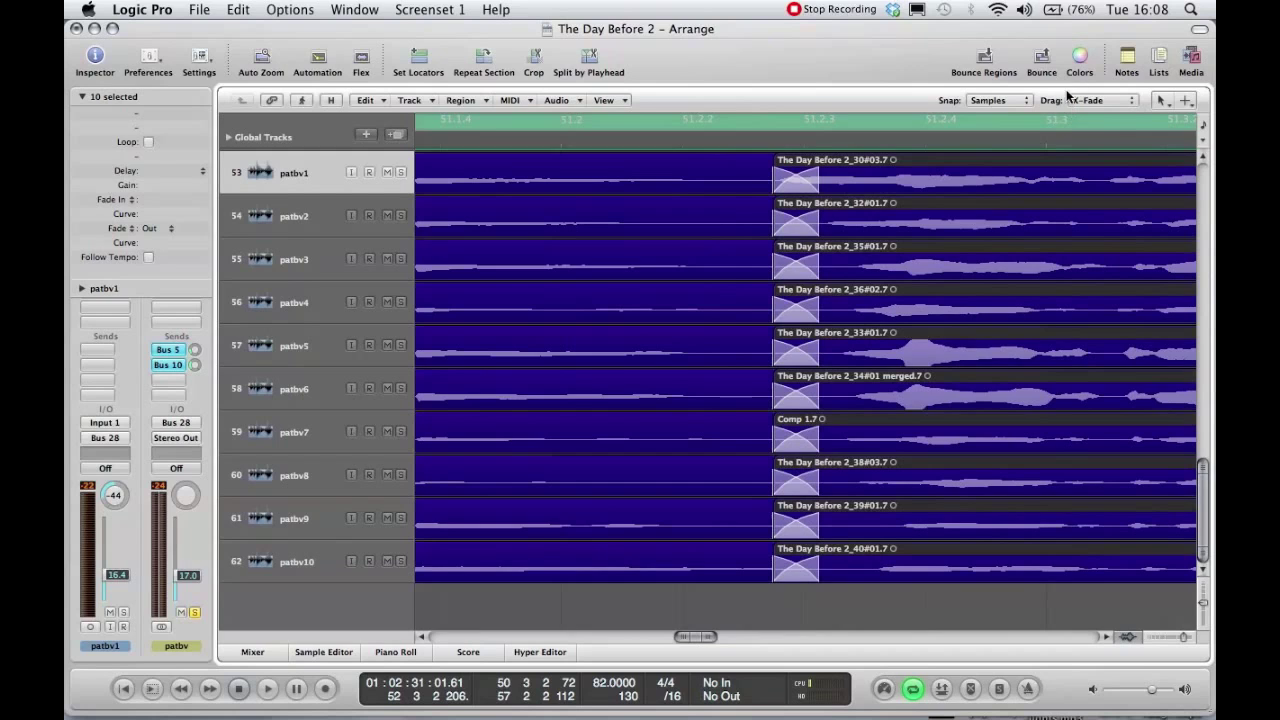
drag(928, 176, 935, 184)
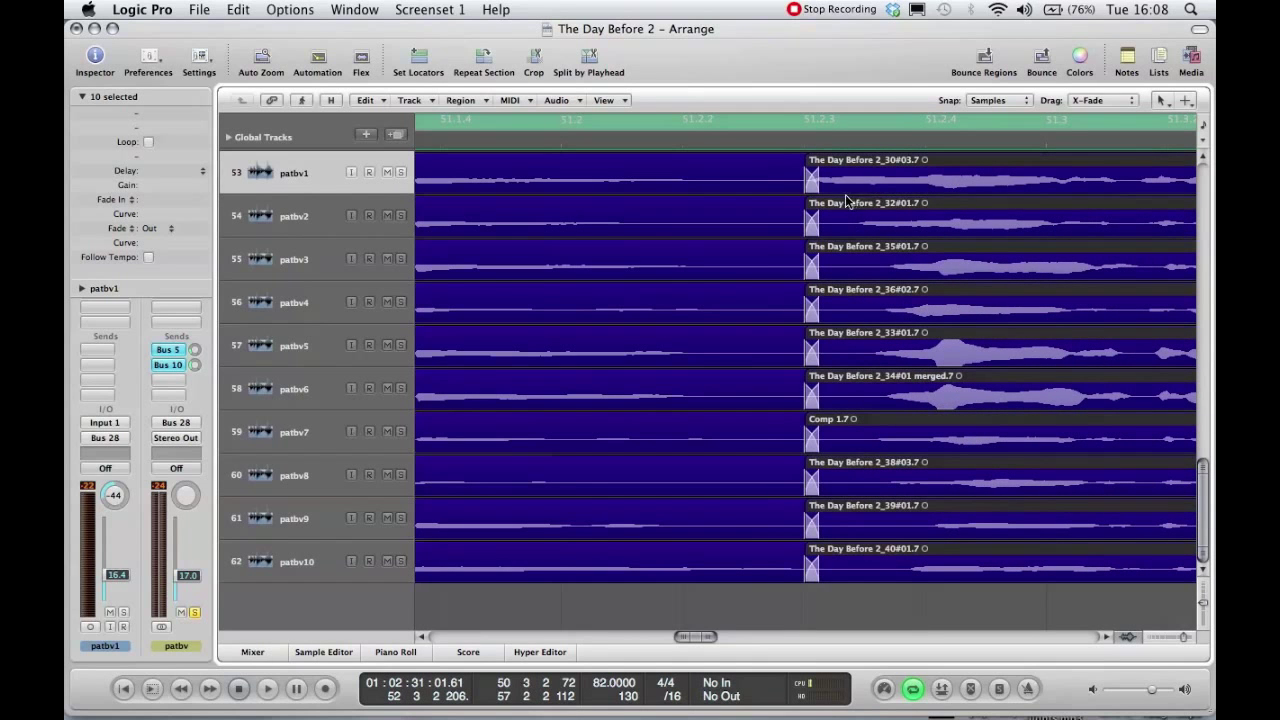
Select the first phrase's regions on patbv1 to patbv10 and extend their ends slightly to widen the crossfades into the second phrase
drag(792, 596, 711, 343)
drag(810, 338, 840, 342)
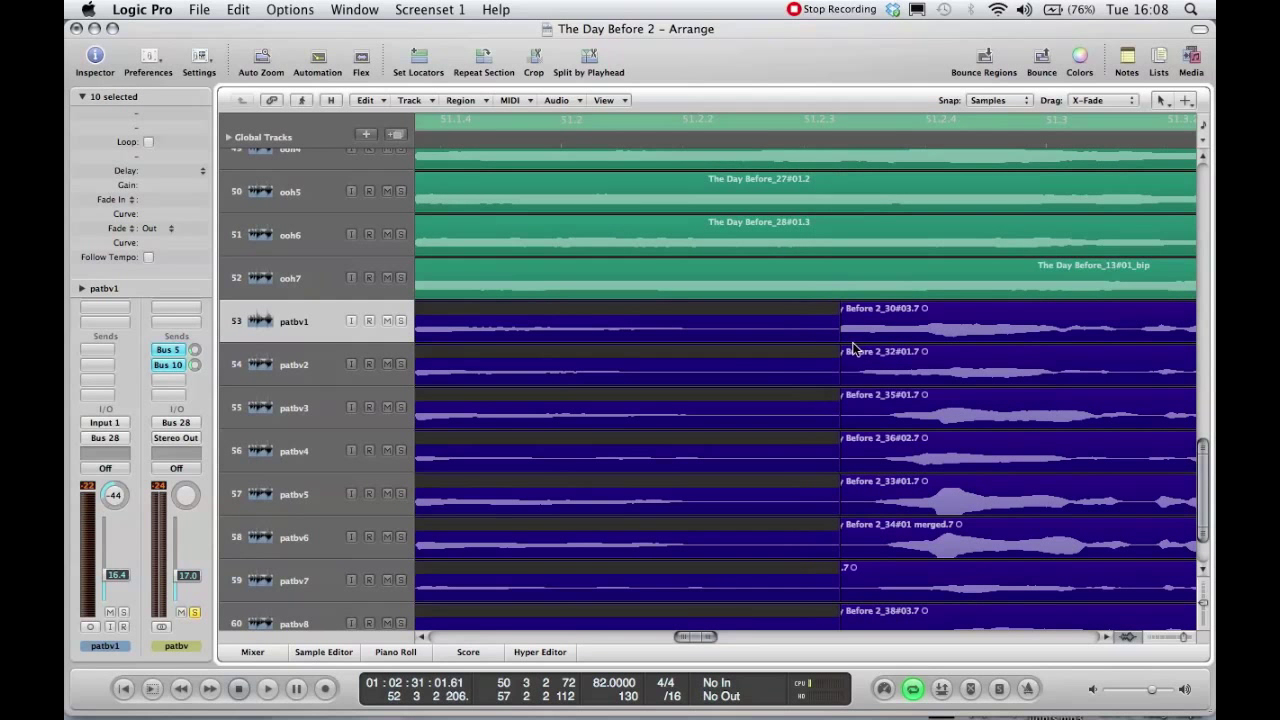
click(890, 406)
scroll(890, 400, down, 3)
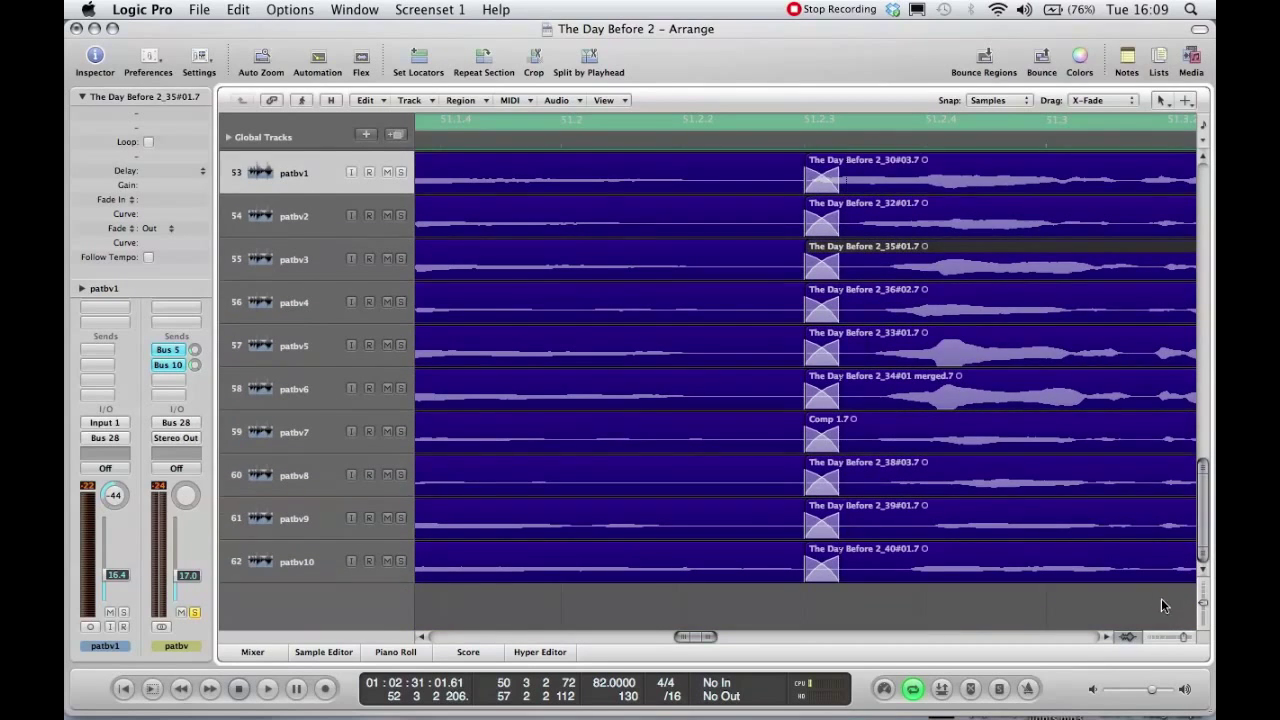
Deselect all regions and play back both crossfaded phrases on patbv1 to patbv10, stopping after the second phrase
drag(1162, 636, 1155, 636)
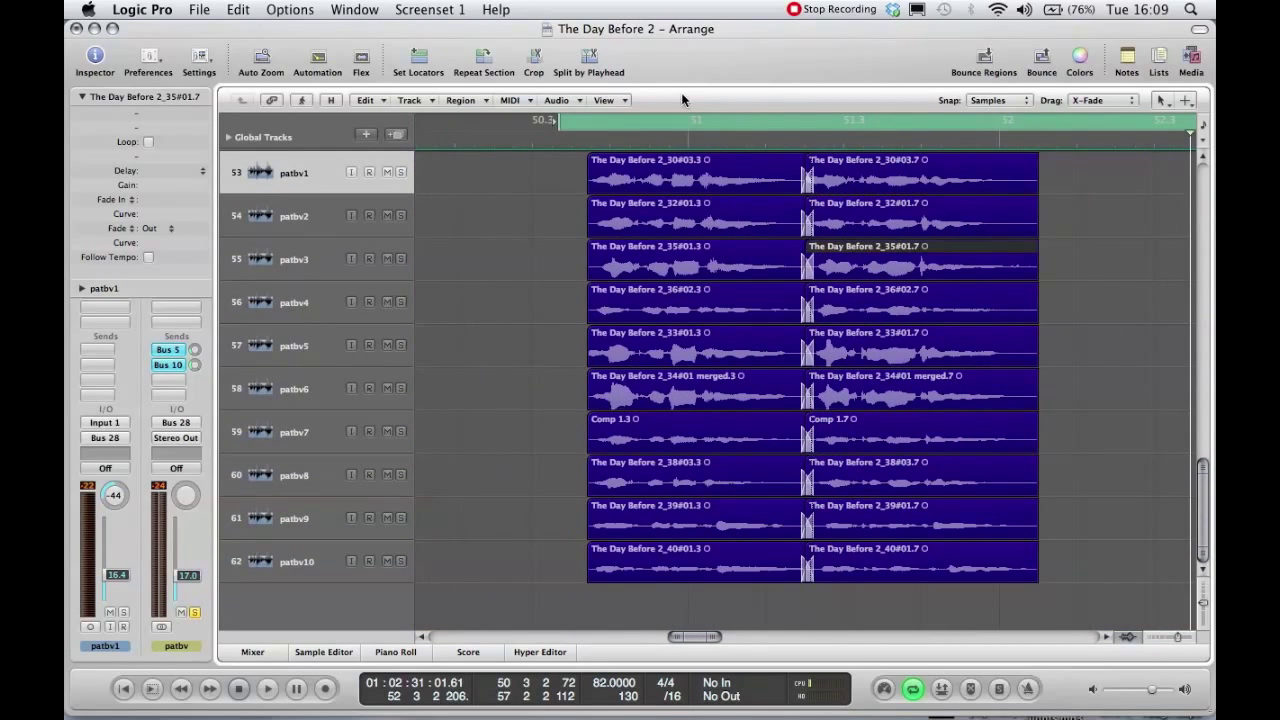
click(577, 187)
key(space)
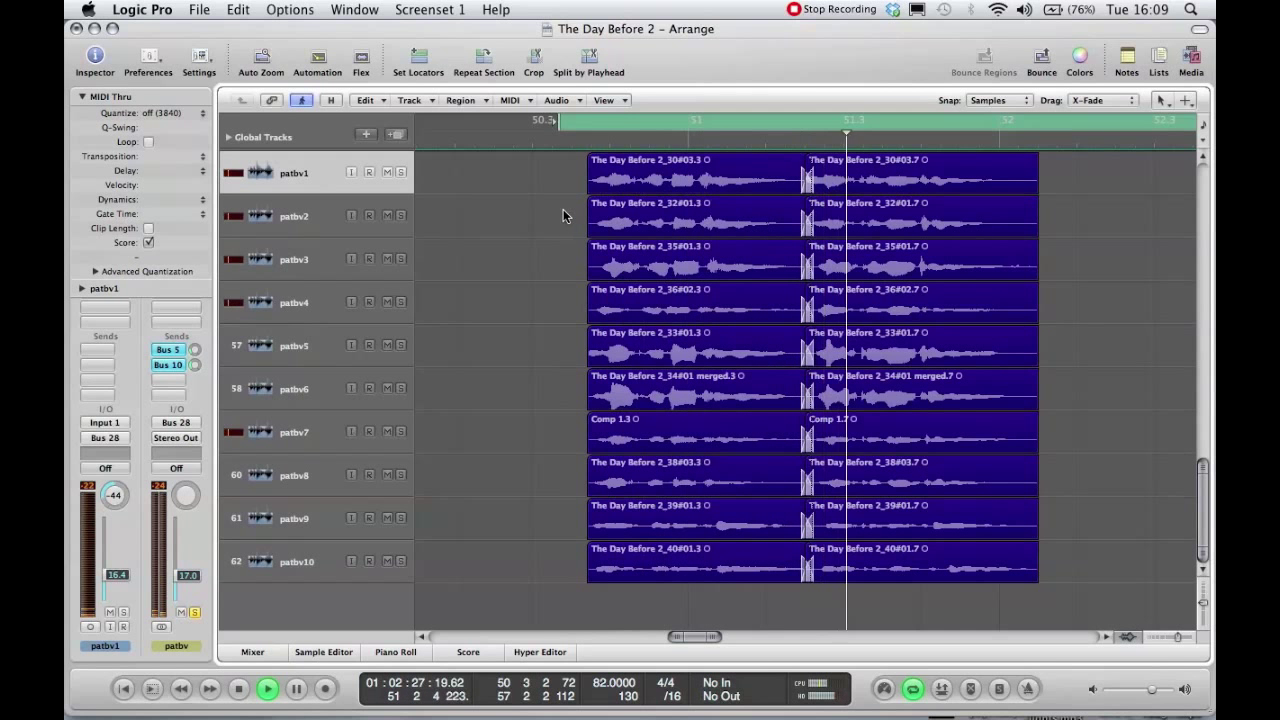
key(space)
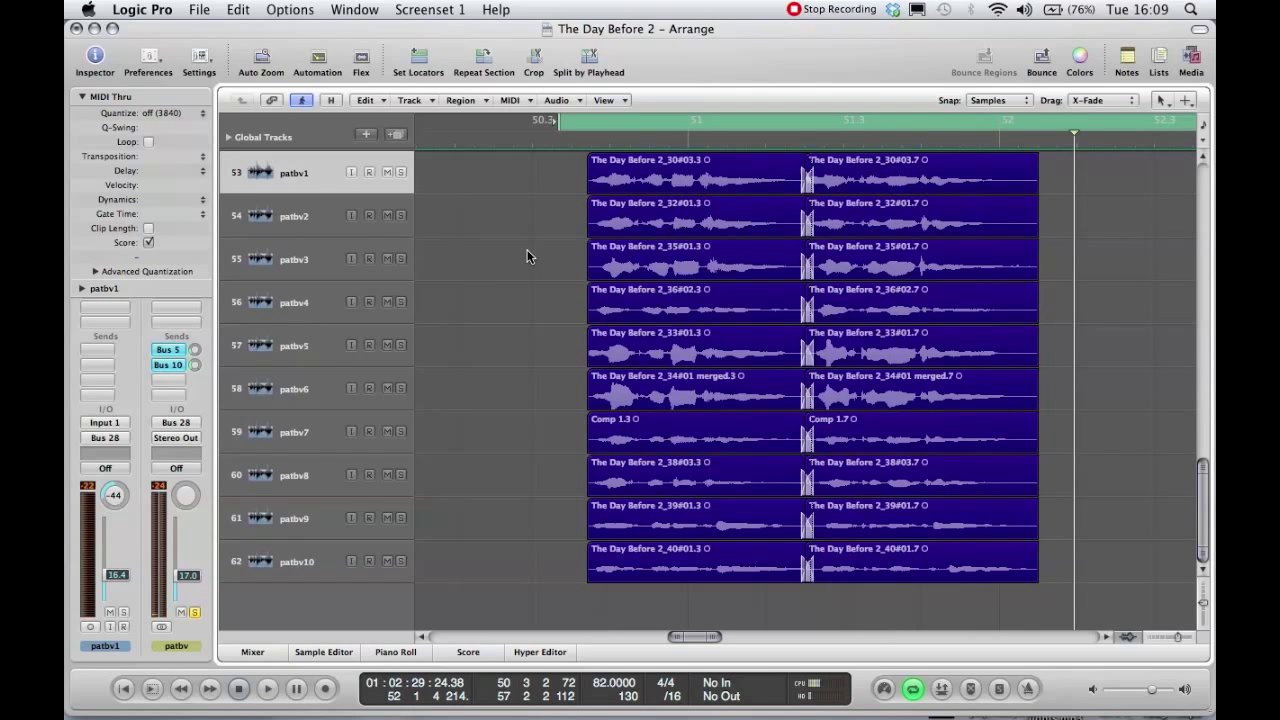